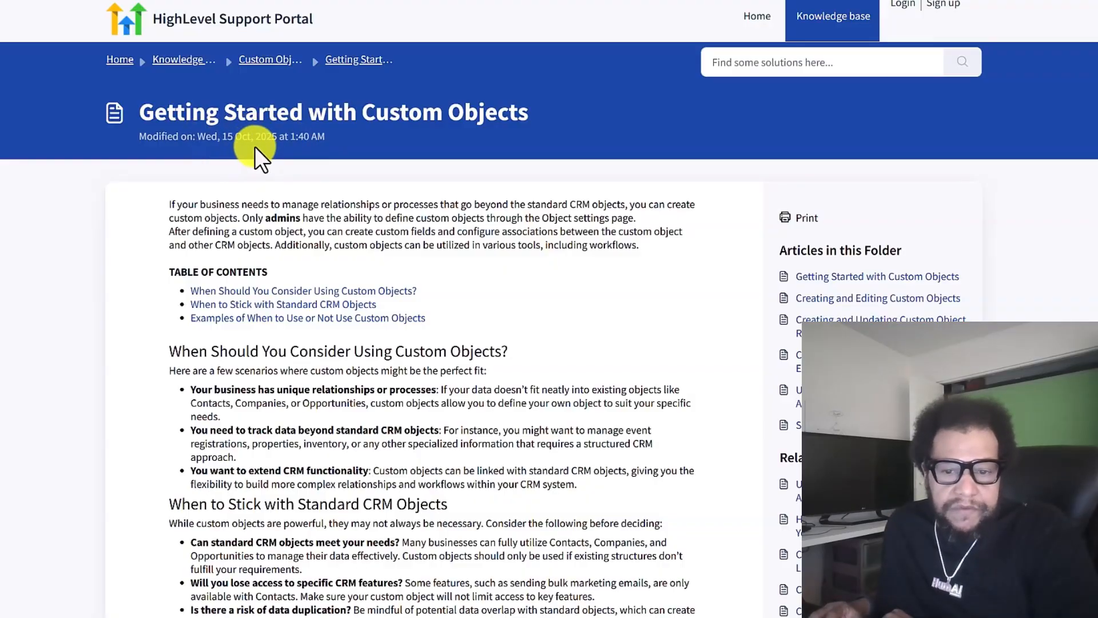
Read the support article on when to use custom objects and when to stick with standard CRM objects
scroll(416, 179, "down", 3)
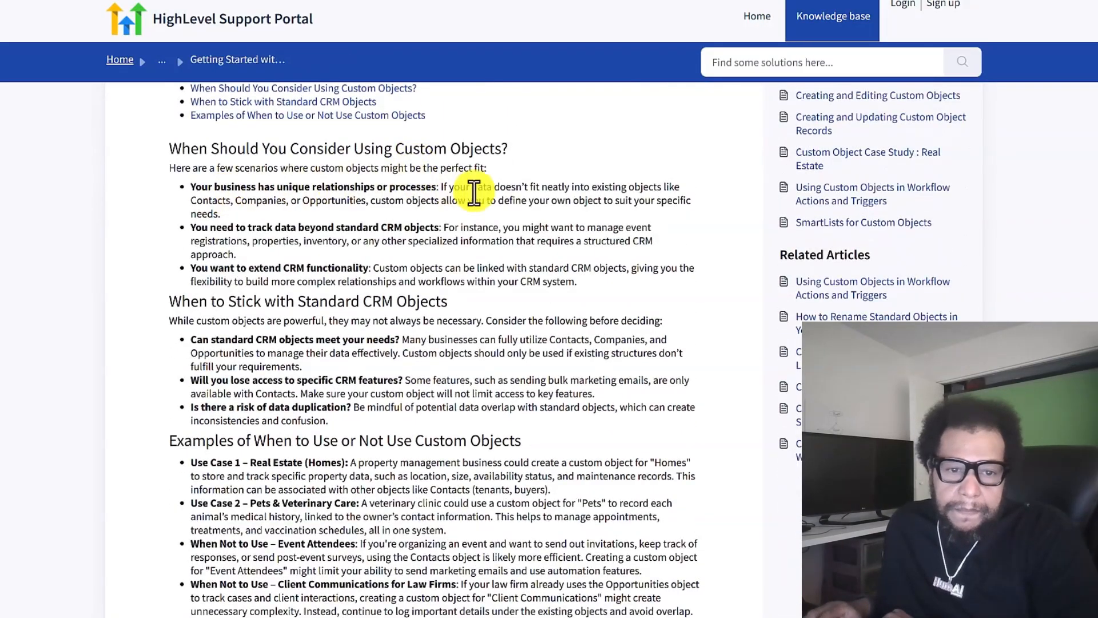
scroll(475, 187, "down", 4)
scroll(518, 254, "up", 8)
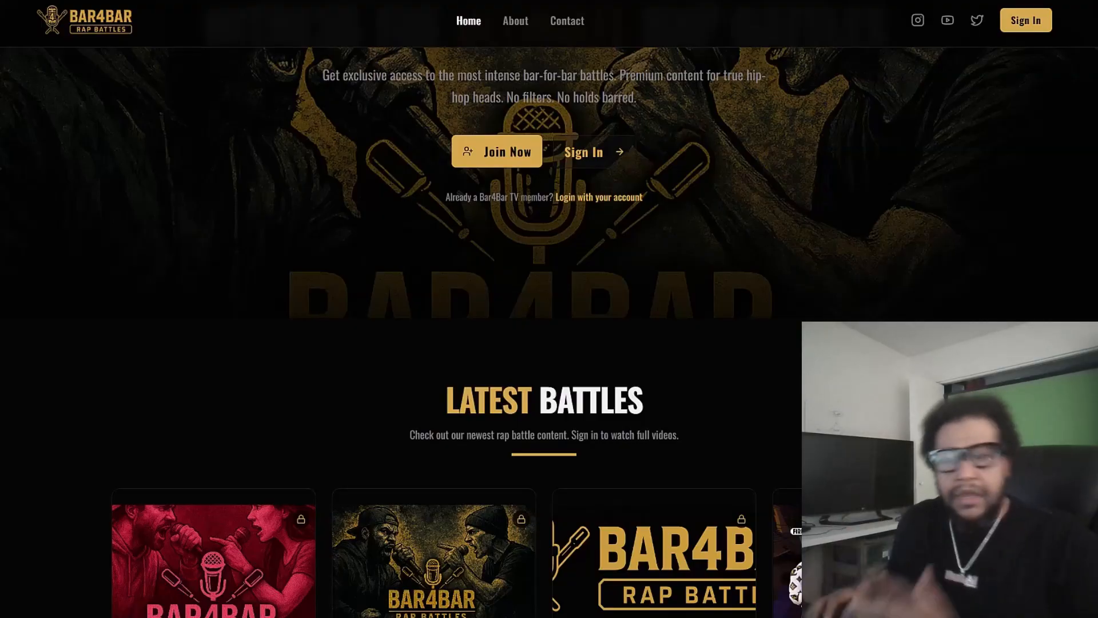
Examine the Latest Battles section on the Bar4Bar home page
scroll(255, 63, "down", 5)
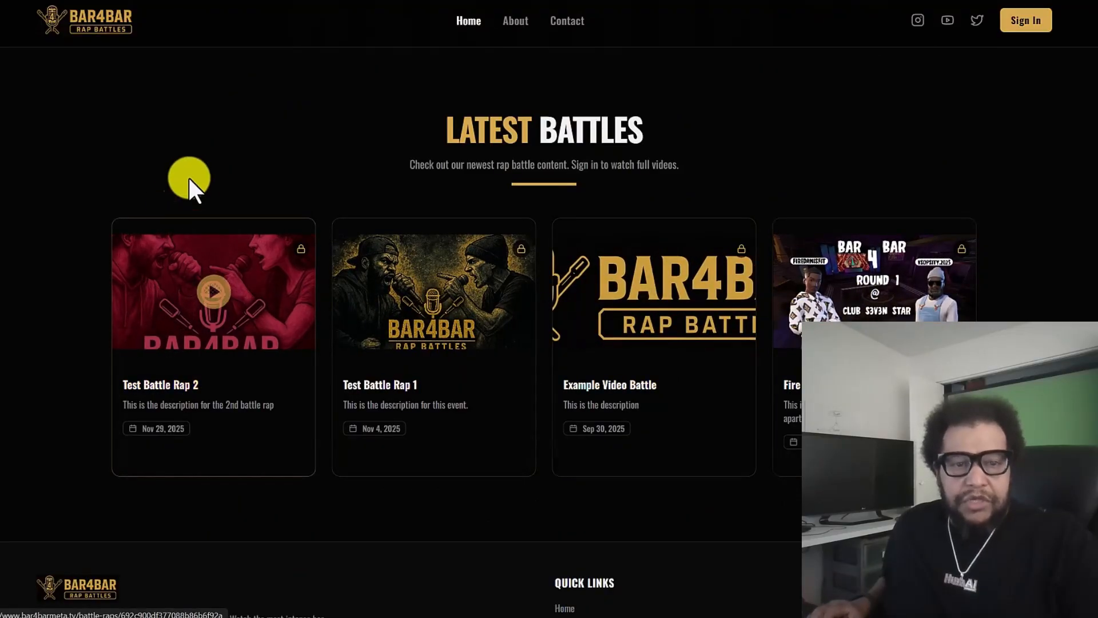
scroll(193, 177, "up", 7)
scroll(254, 46, "down", 5)
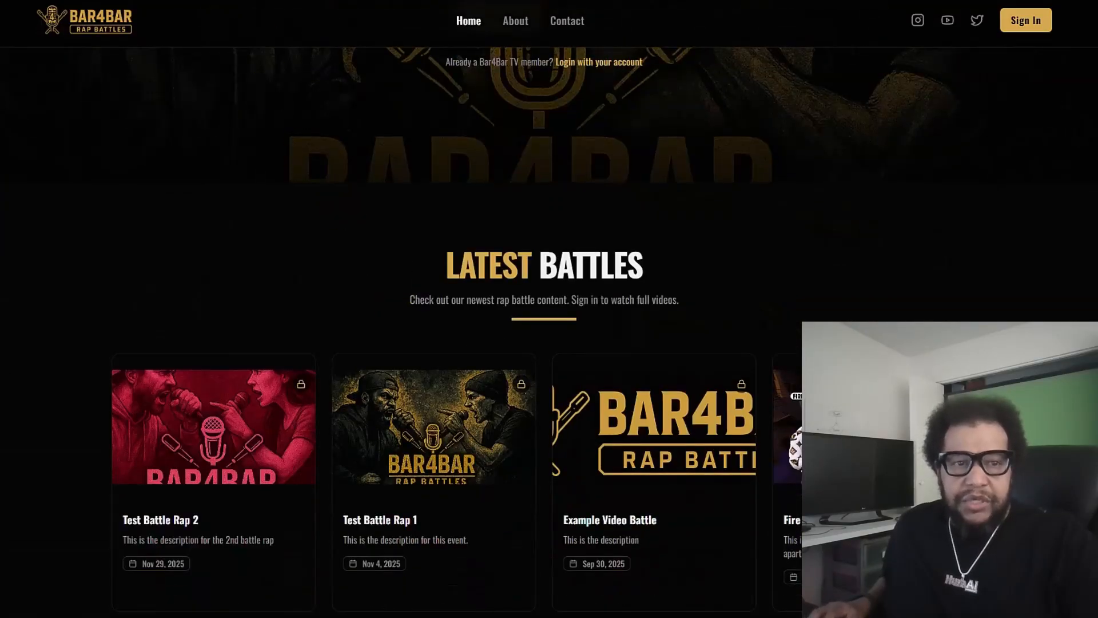
Switch to the aiOS CRM and look through the Battle Raps and Rappers custom object lists, returning to Battle Raps
left_click(250, 1)
scroll(273, 160, "down", 5)
scroll(208, 184, "up", 5)
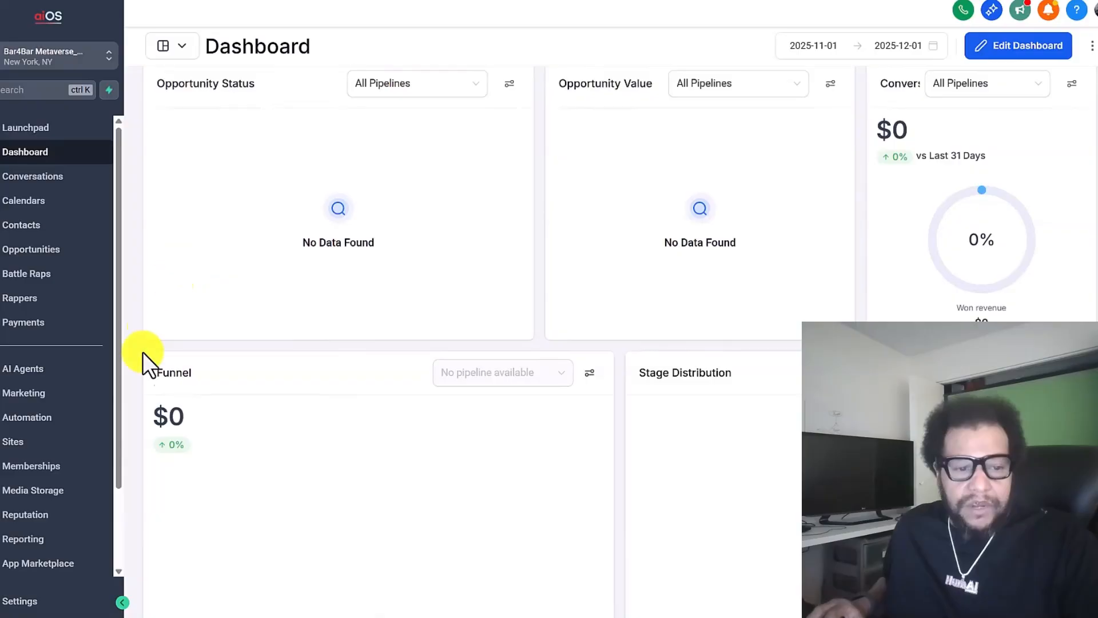
left_click(37, 278)
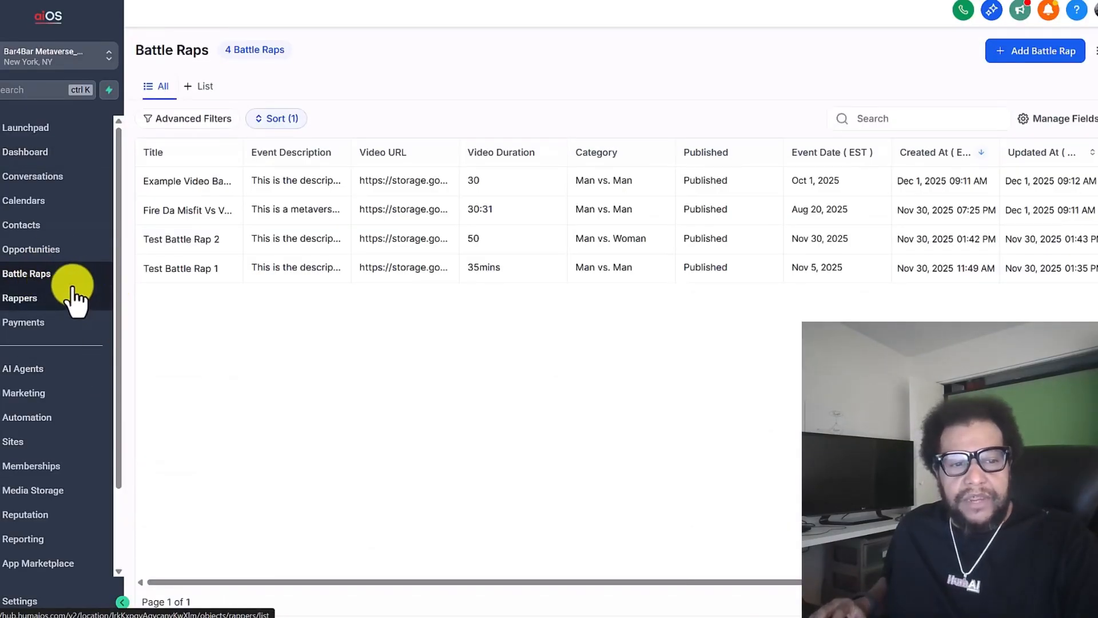
left_click(60, 303)
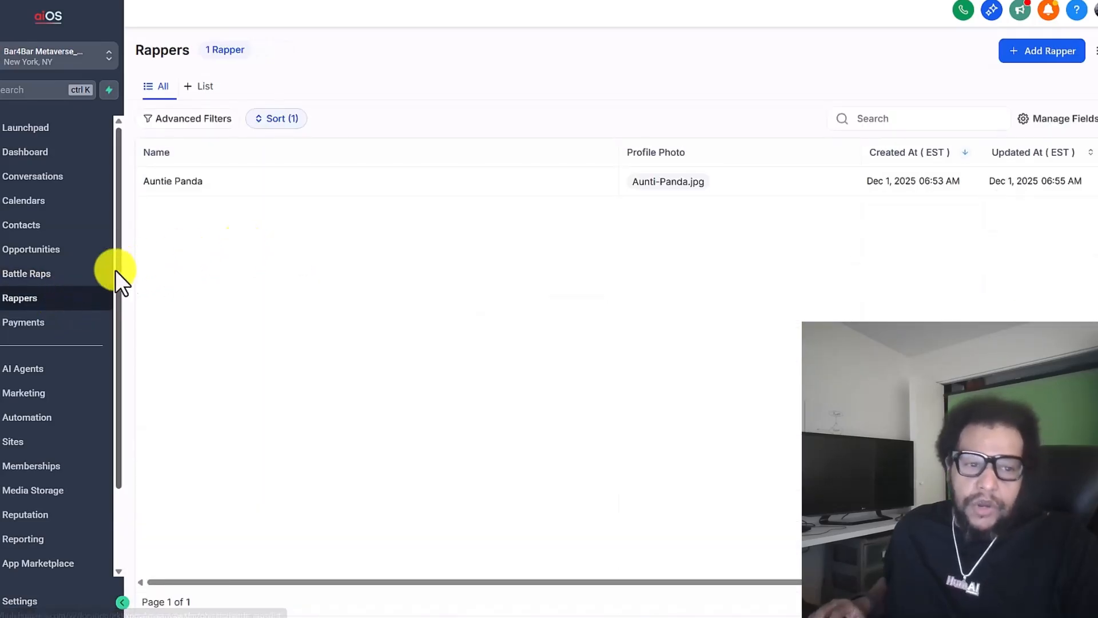
left_click(112, 273)
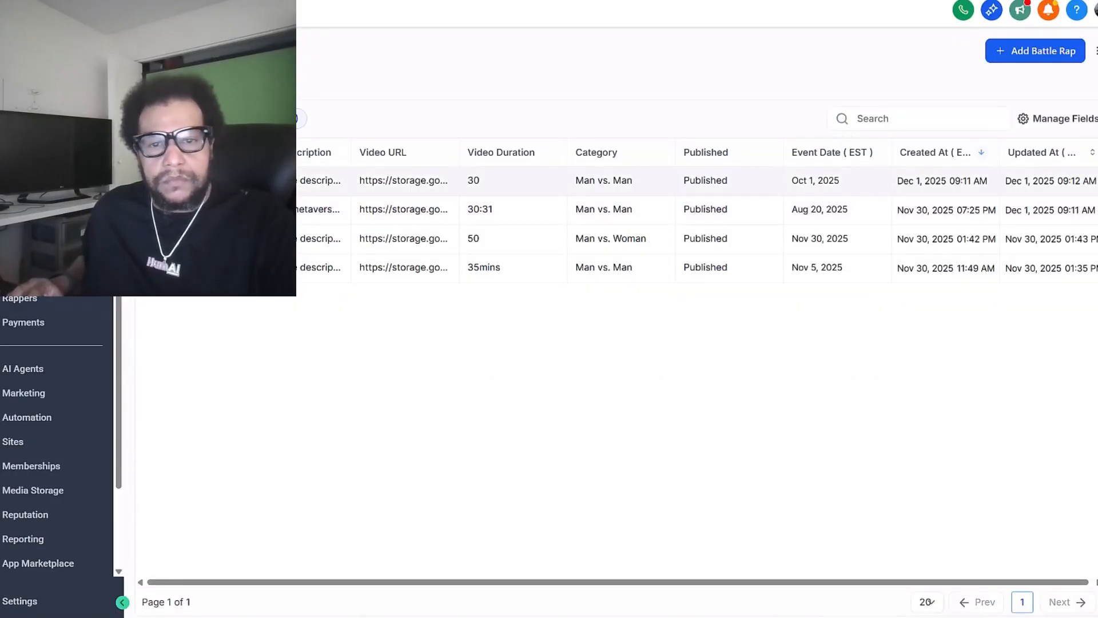
Open the Example Video Battle record, examine its fields from title to thumbnail, and close it without changes
left_click(194, 181)
scroll(889, 326, "down", 3)
scroll(889, 328, "down", 5)
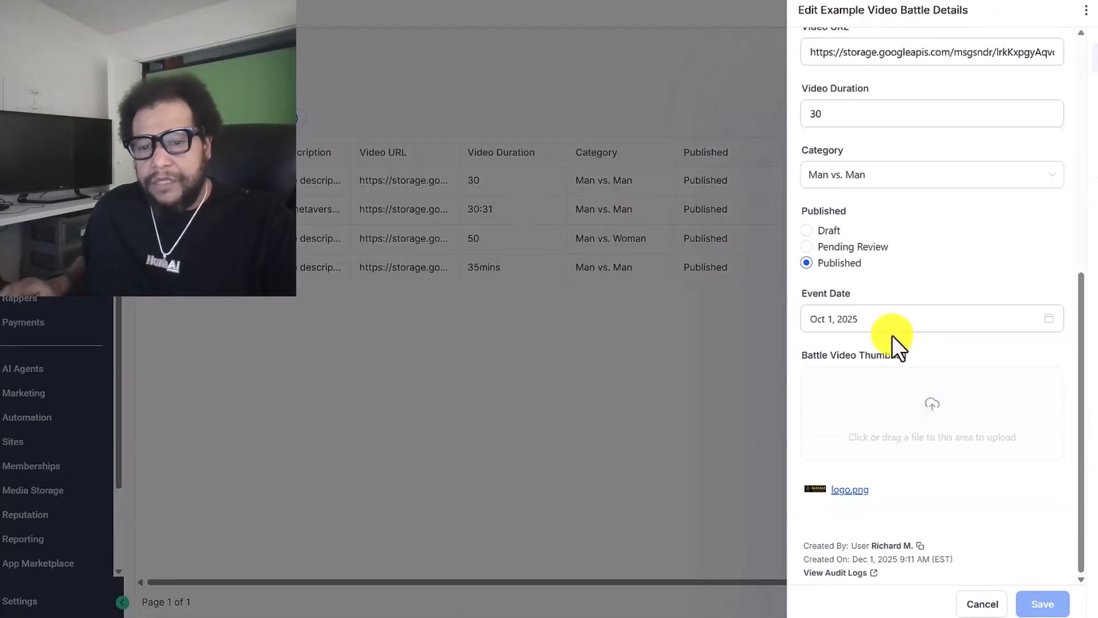
scroll(910, 478, "up", 8)
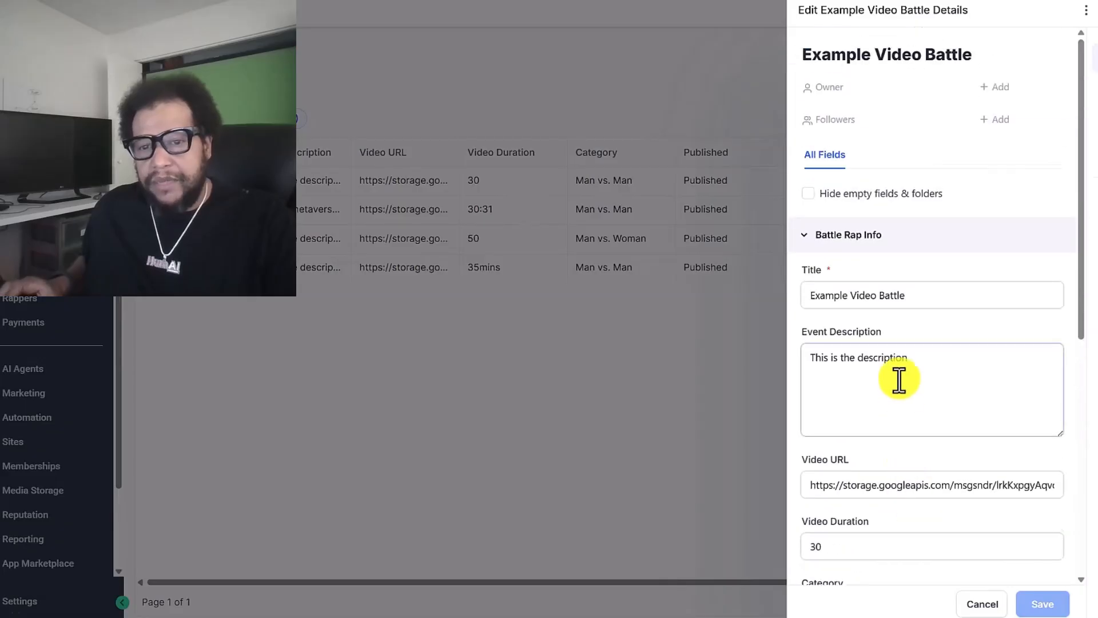
scroll(867, 309, "down", 5)
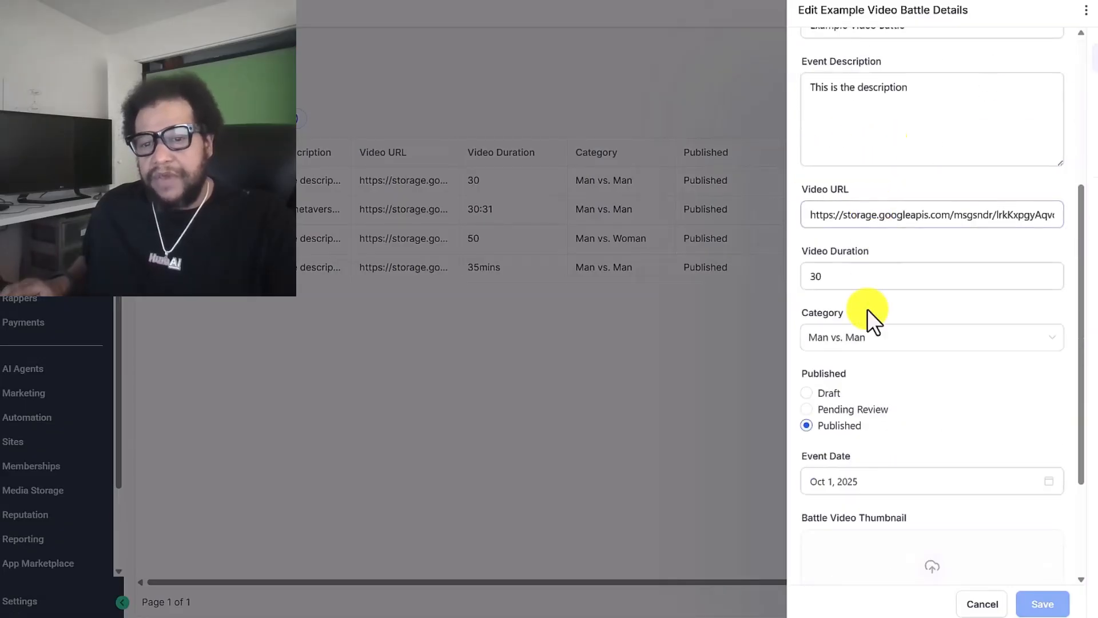
scroll(870, 446, "down", 3)
scroll(879, 506, "up", 10)
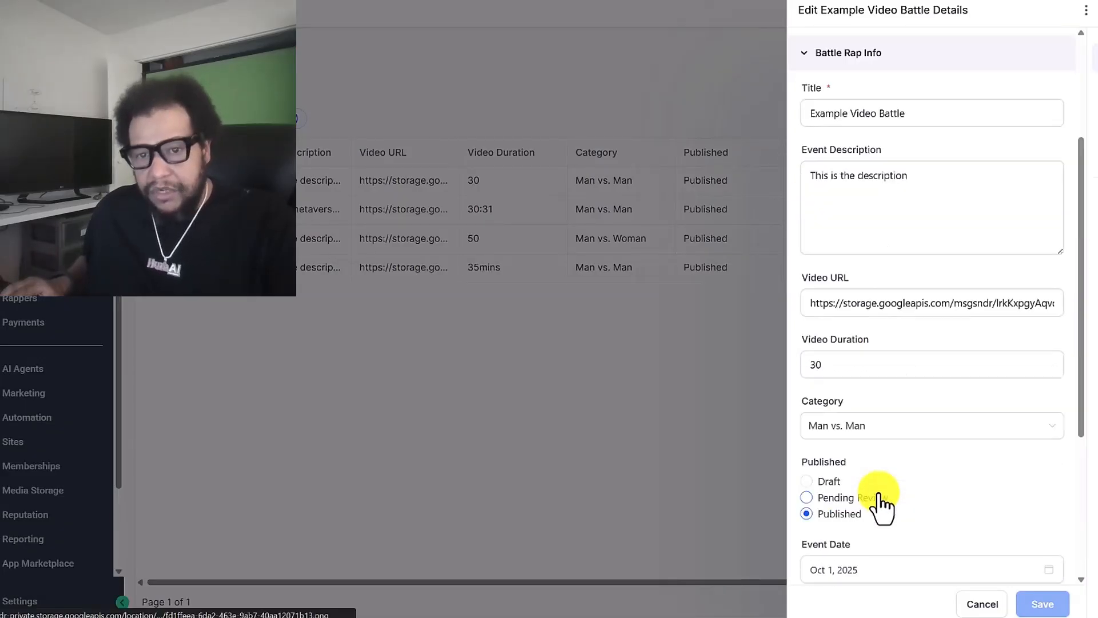
left_click(718, 404)
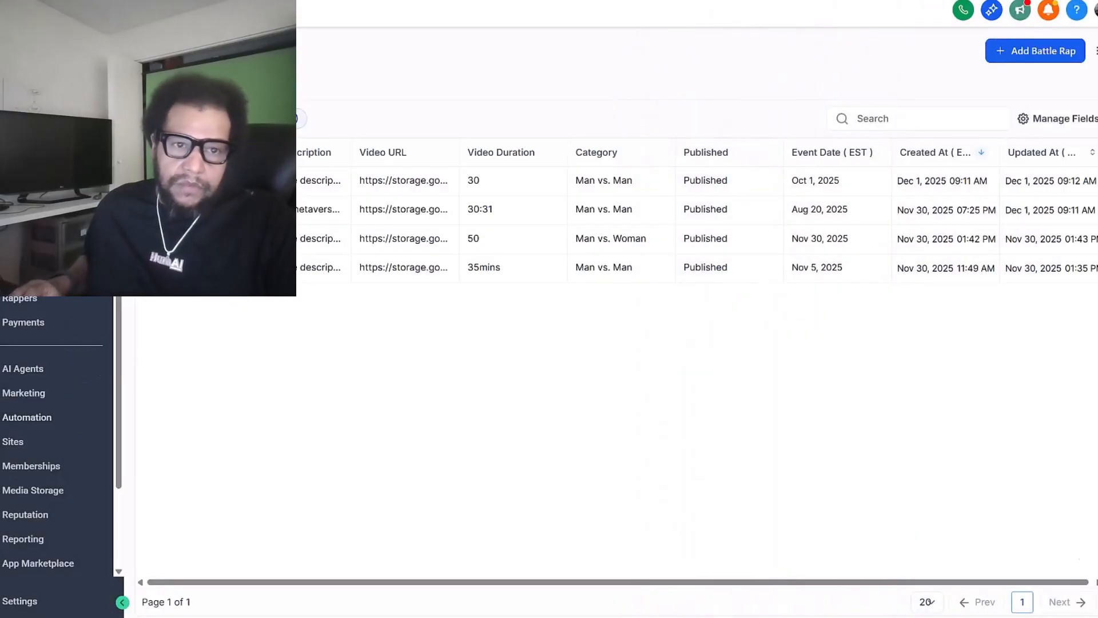
Switch to the Bar4Bar website and sign in with the test member's email address
key("ctrl+Tab")
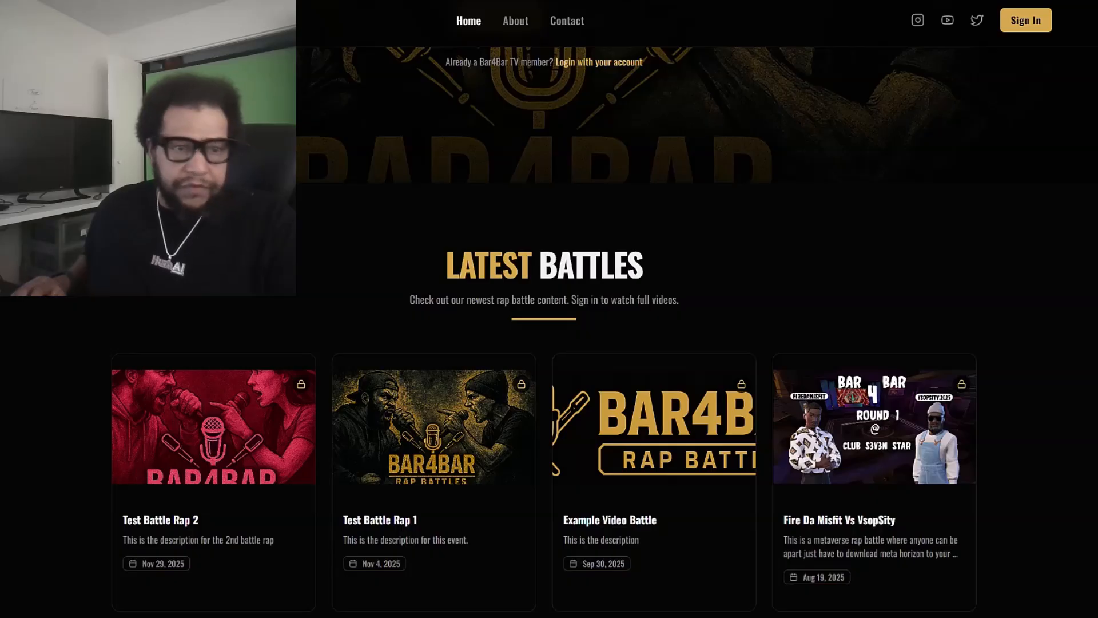
left_click(1027, 21)
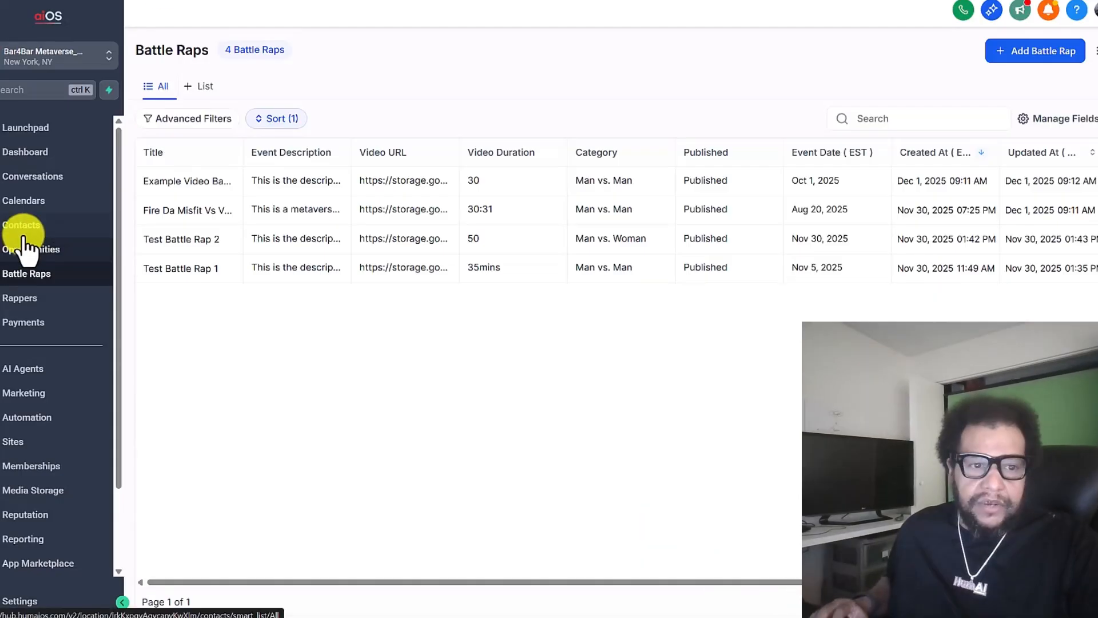
left_click(23, 232)
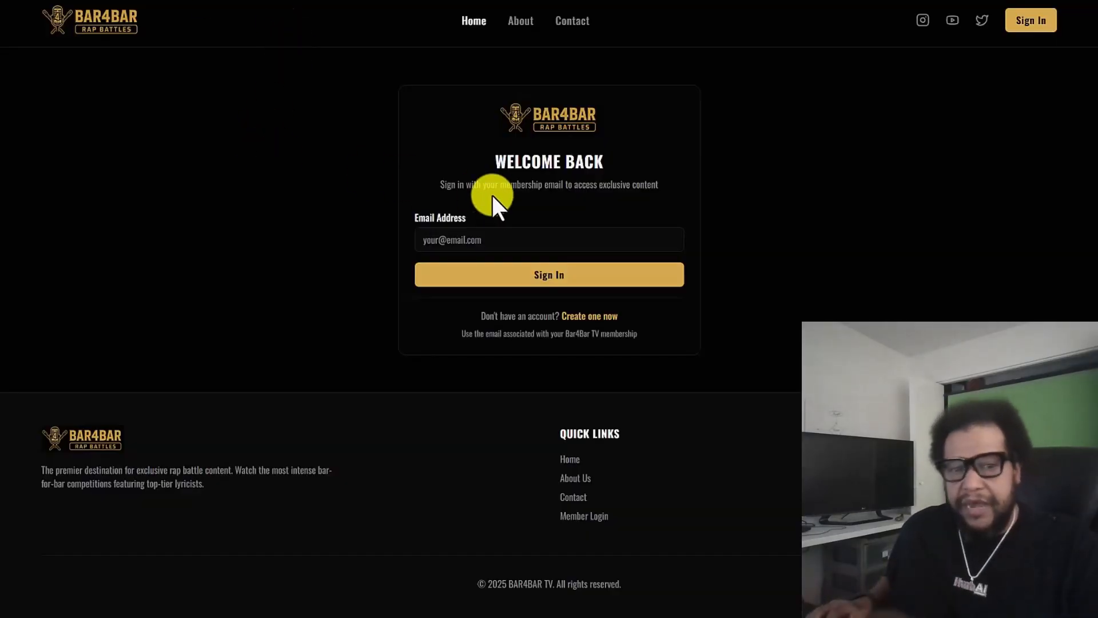
left_click(494, 233)
type("test@email.com")
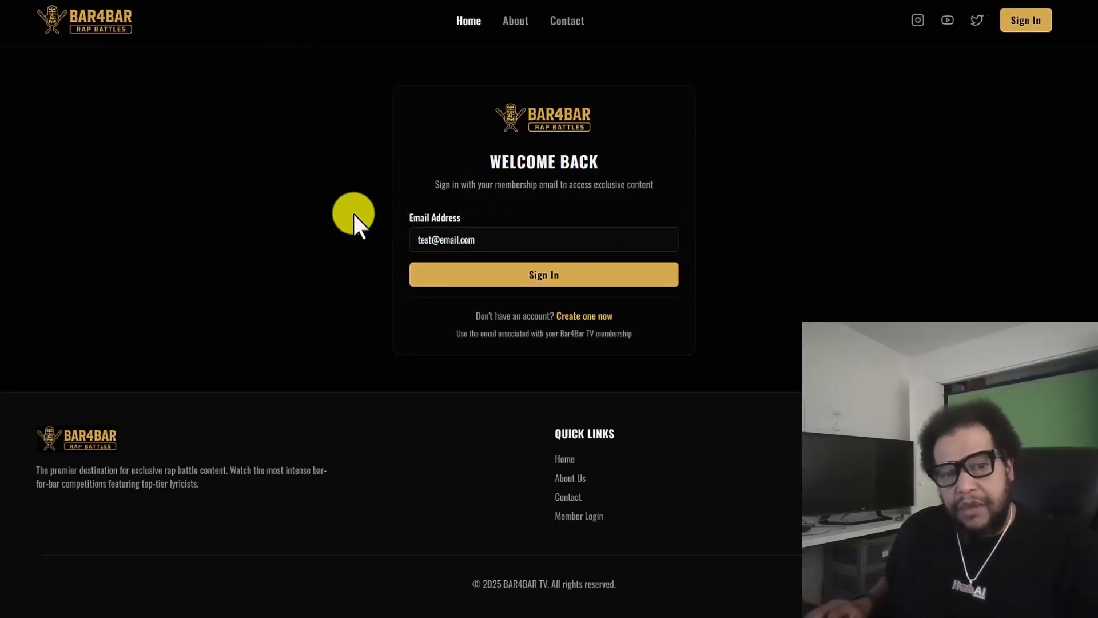
left_click(559, 269)
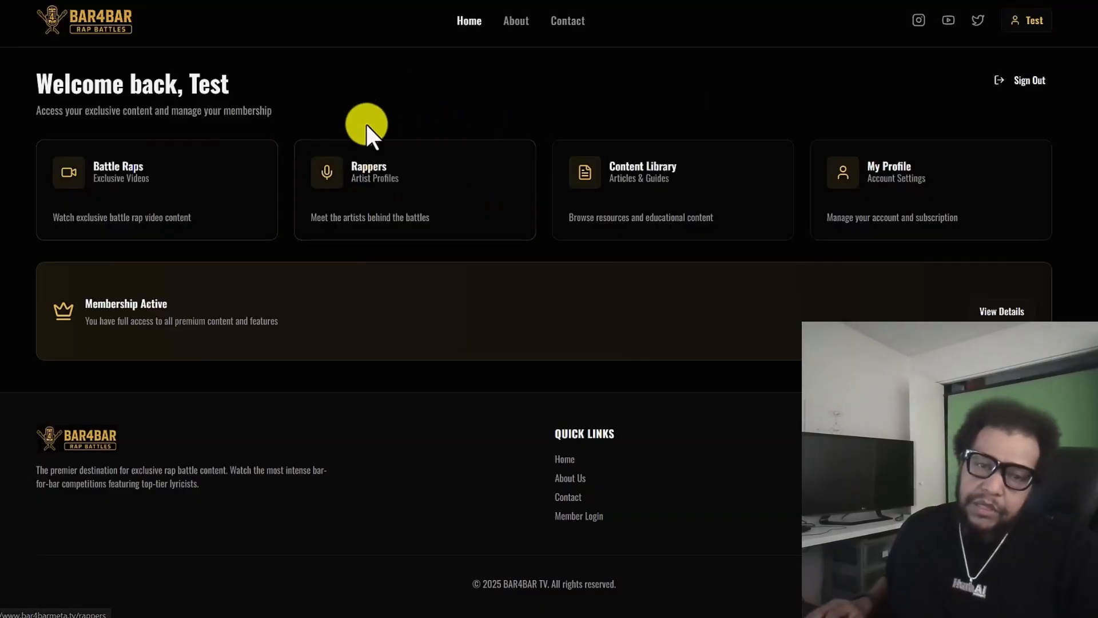
Examine the Example Video Battle page and the Rappers page in the members' area
left_click(219, 182)
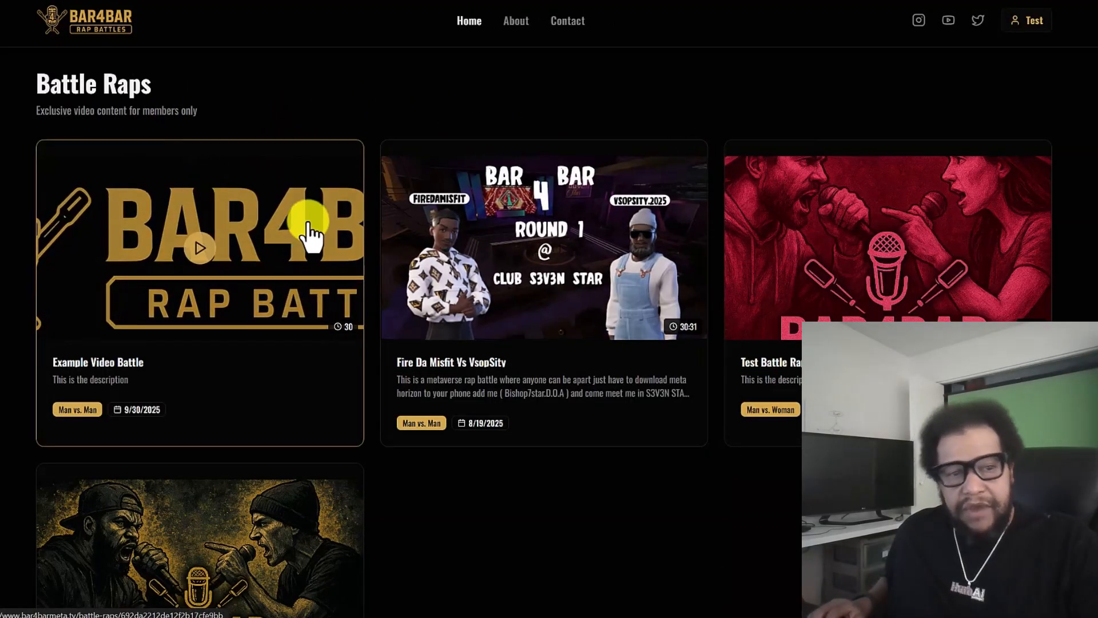
left_click(294, 172)
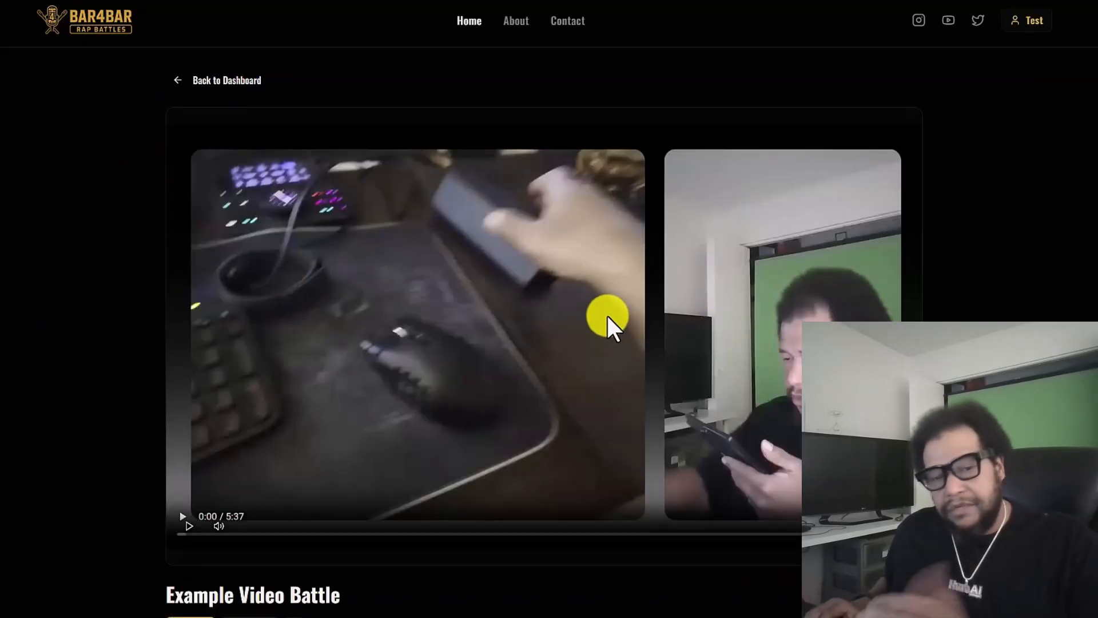
scroll(607, 315, "down", 4)
scroll(280, 217, "up", 4)
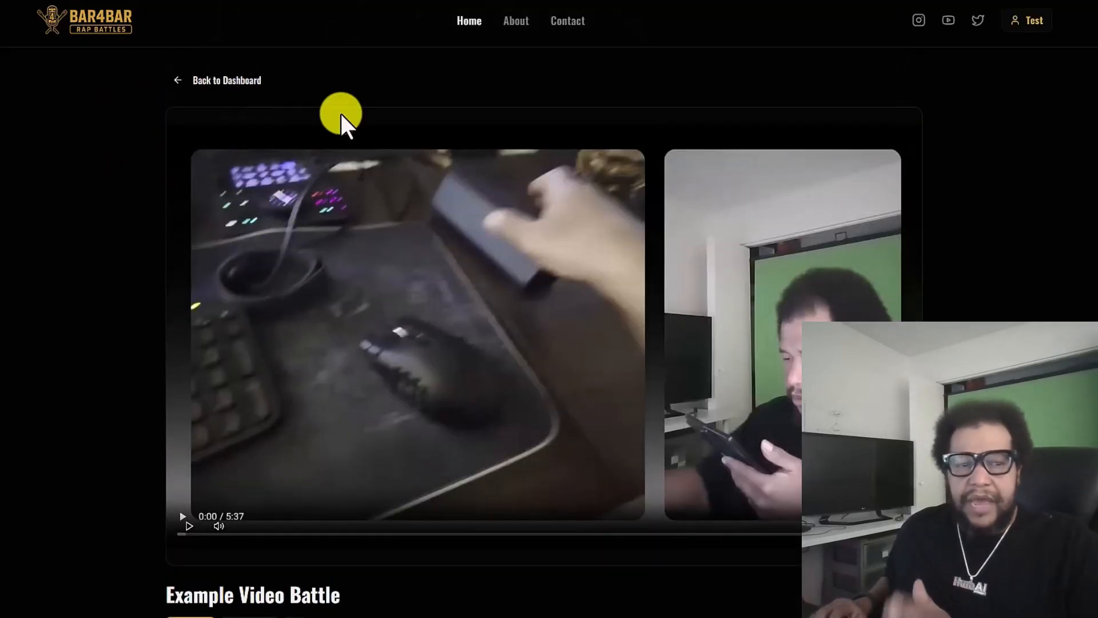
left_click(174, 81)
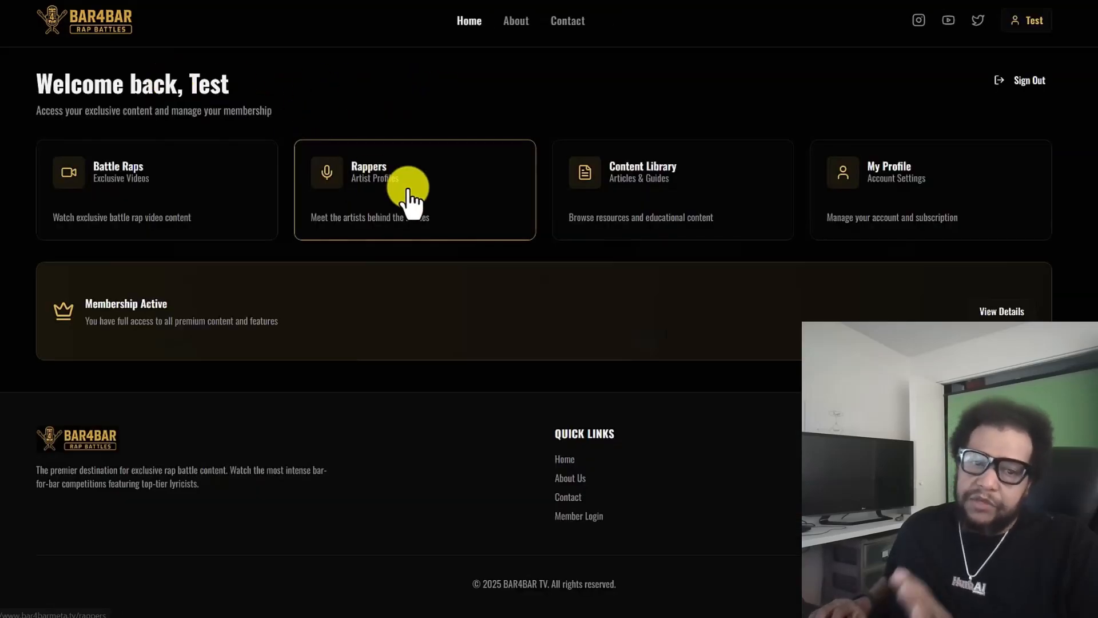
left_click(409, 197)
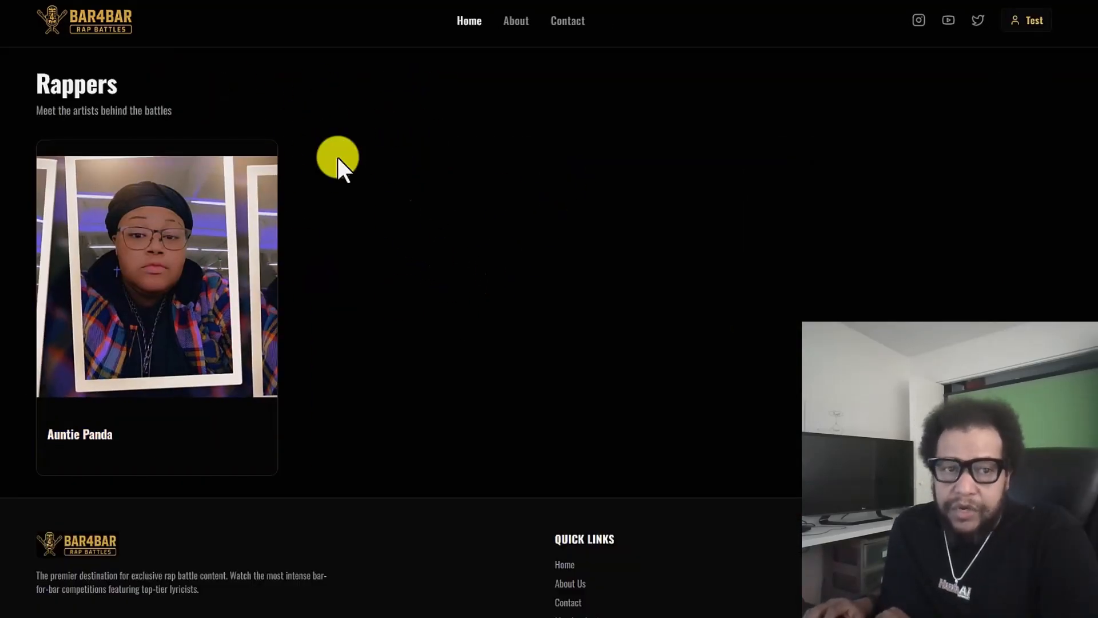
Switch to the aiOS CRM and start a new record in the Rappers custom object
left_click(355, 1)
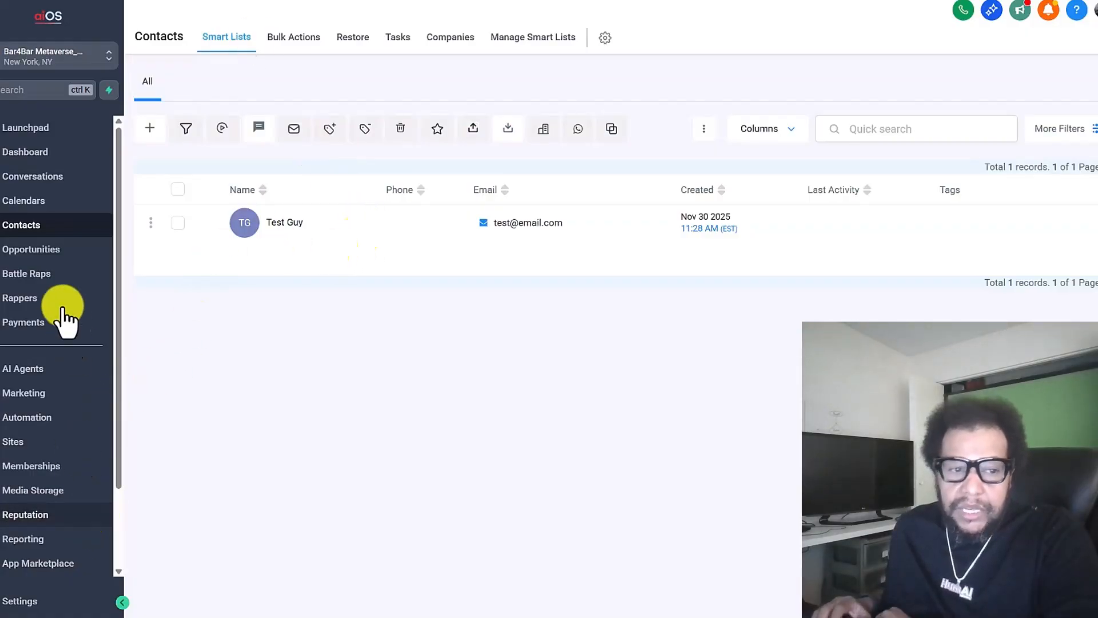
left_click(54, 280)
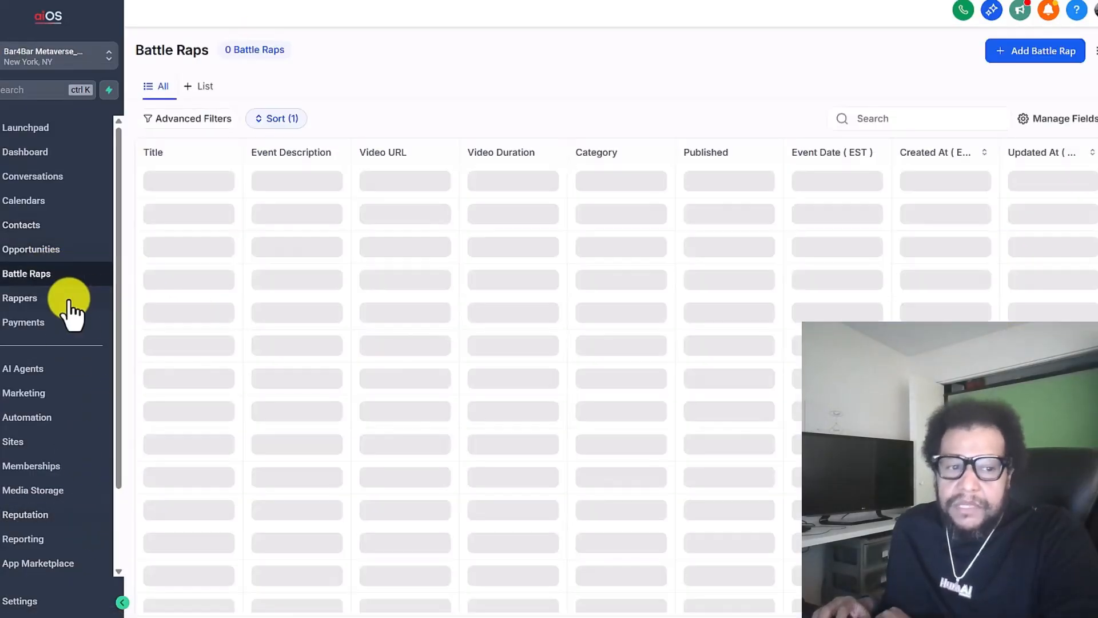
left_click(50, 298)
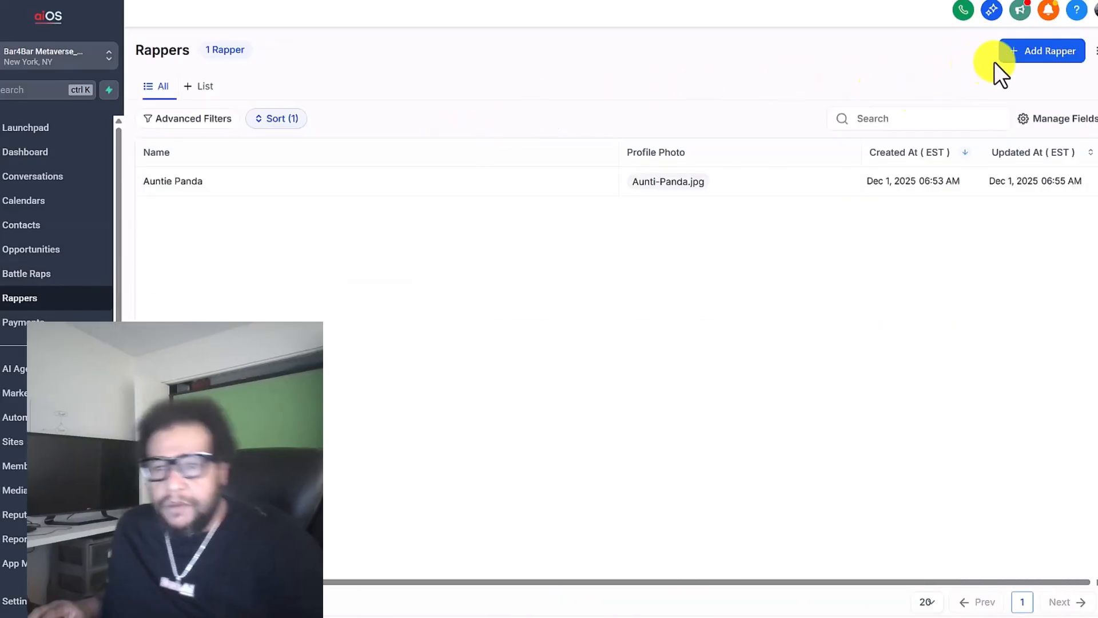
left_click(1039, 50)
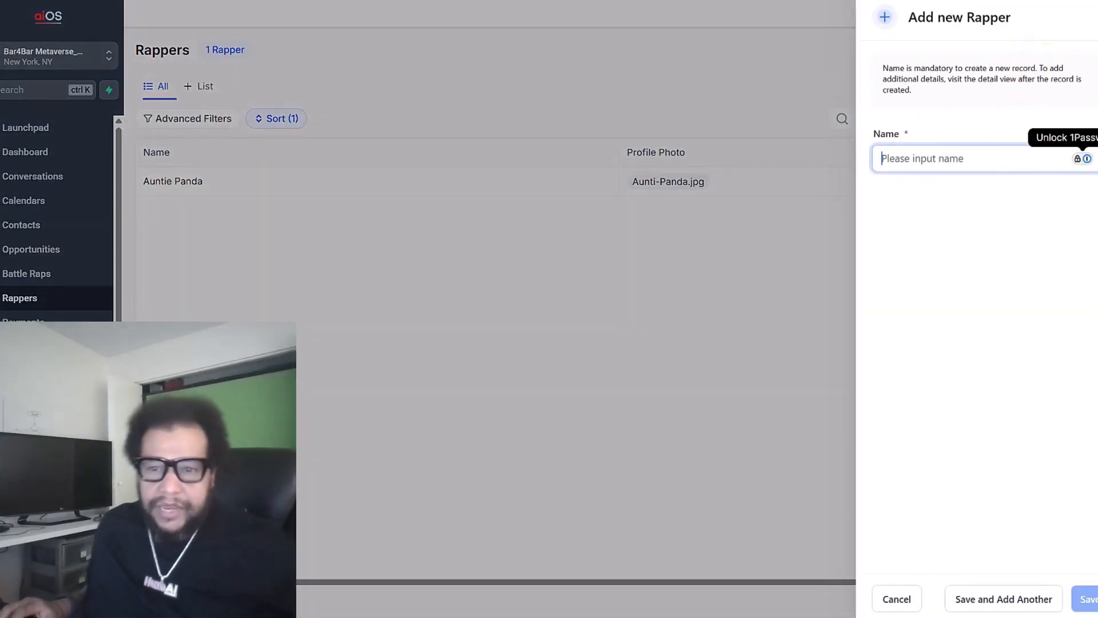
key("ctrl+v")
key("ctrl+a")
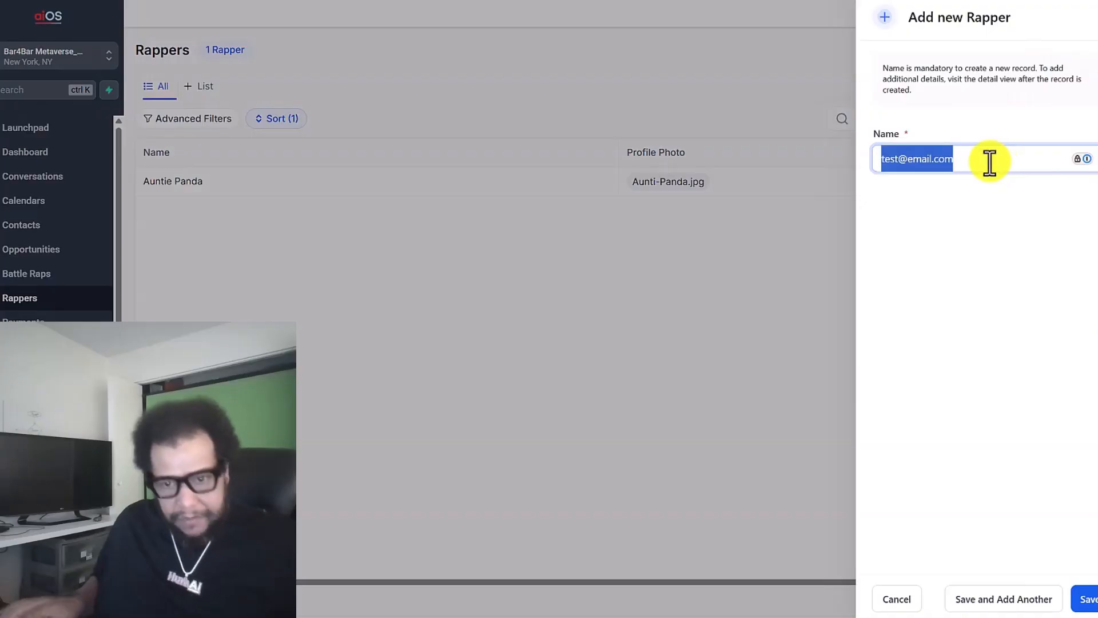
key("BackSpace")
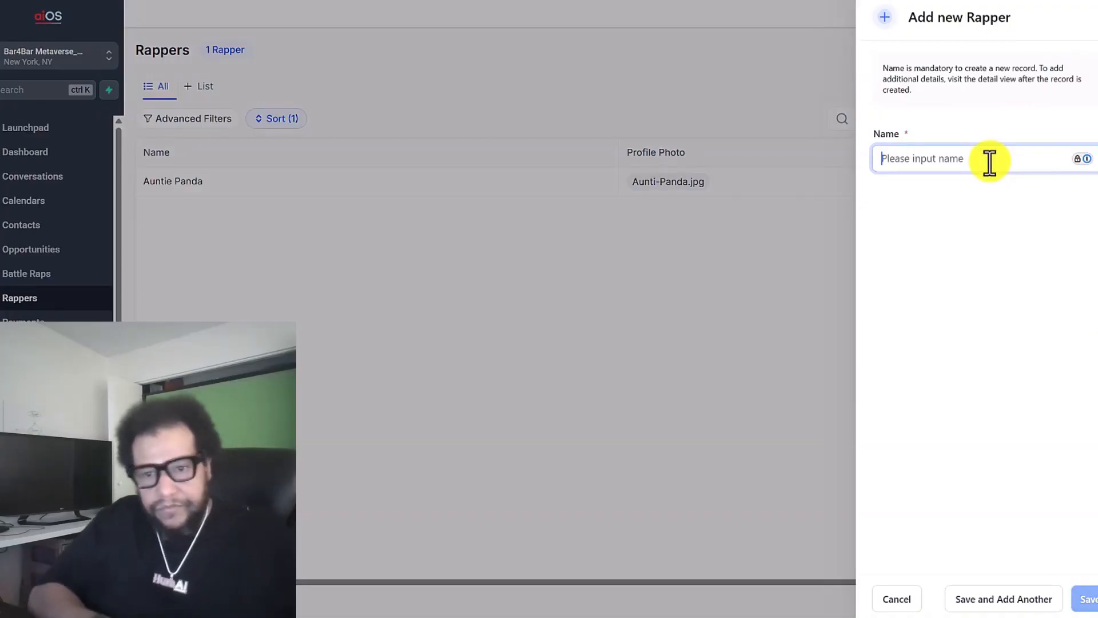
Enter the rapper's name in the new record and save it
type("Rich from Hu")
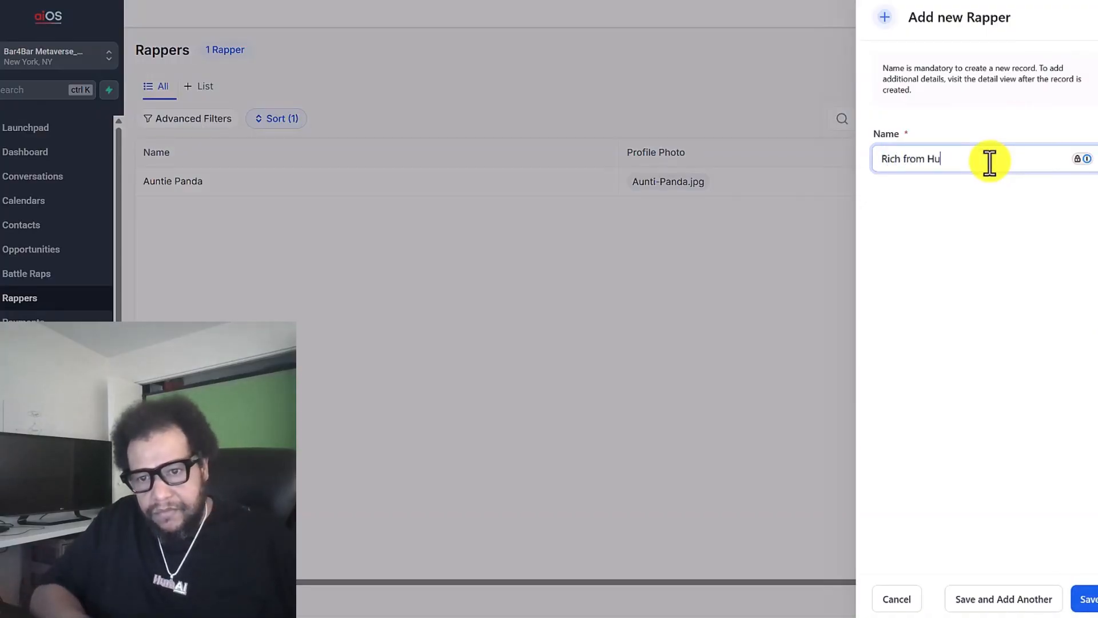
type("mAI")
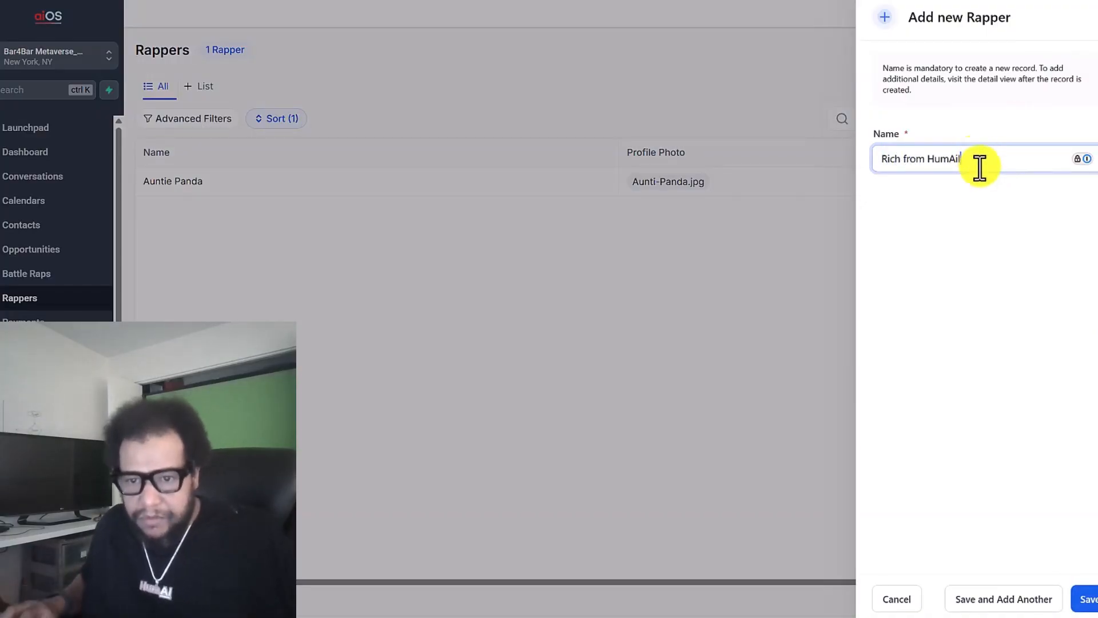
left_click(995, 295)
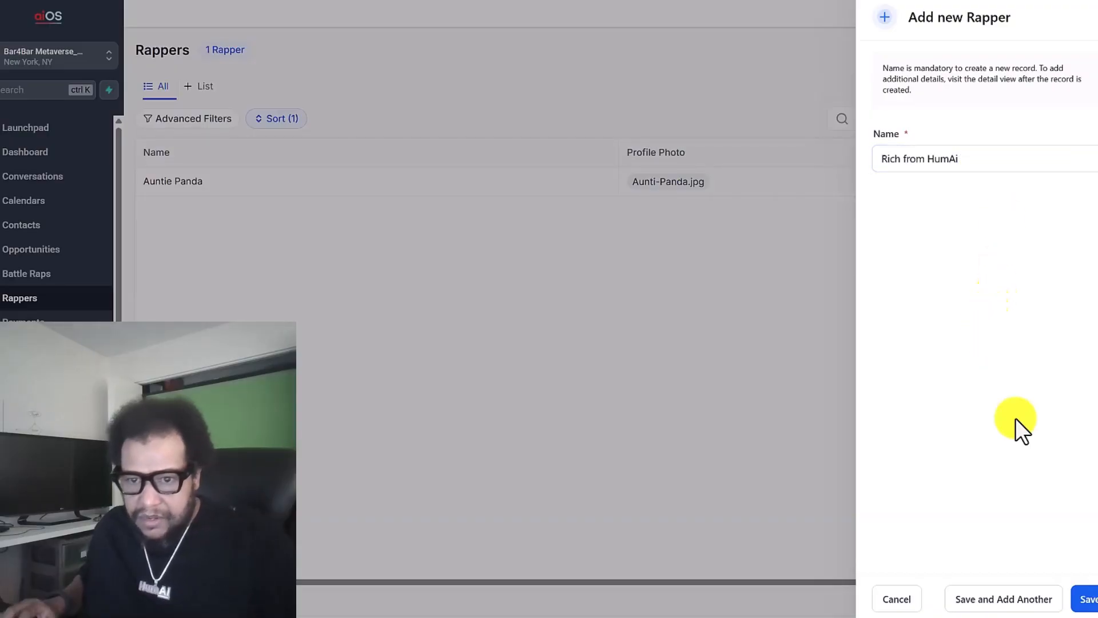
left_click(1084, 599)
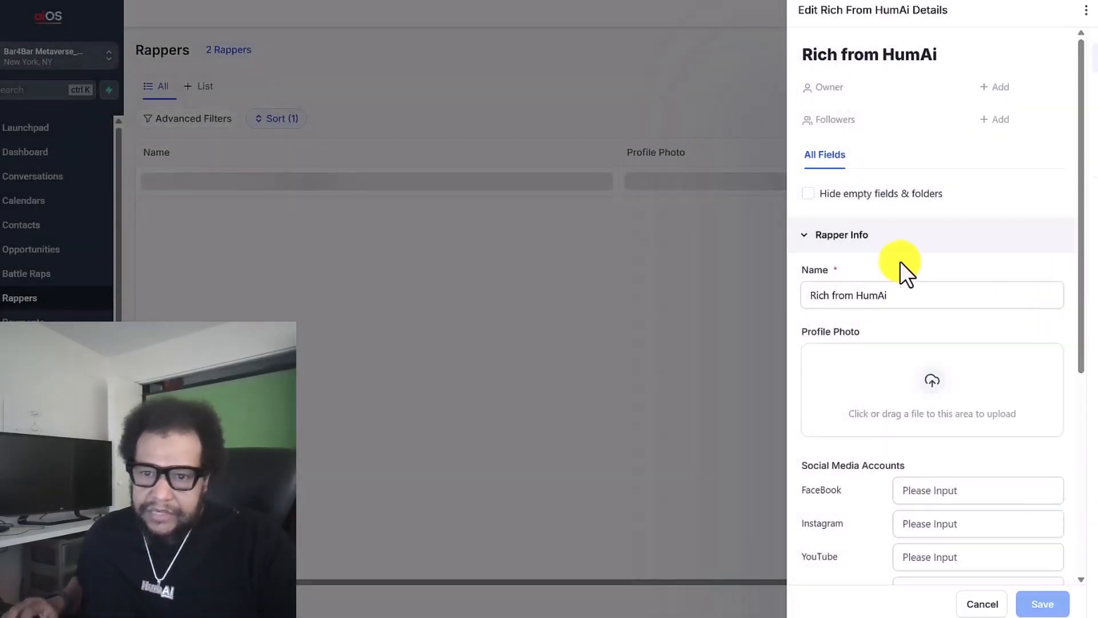
Upload a profile photo of the rapper to the new record from the local image folders
left_click(915, 383)
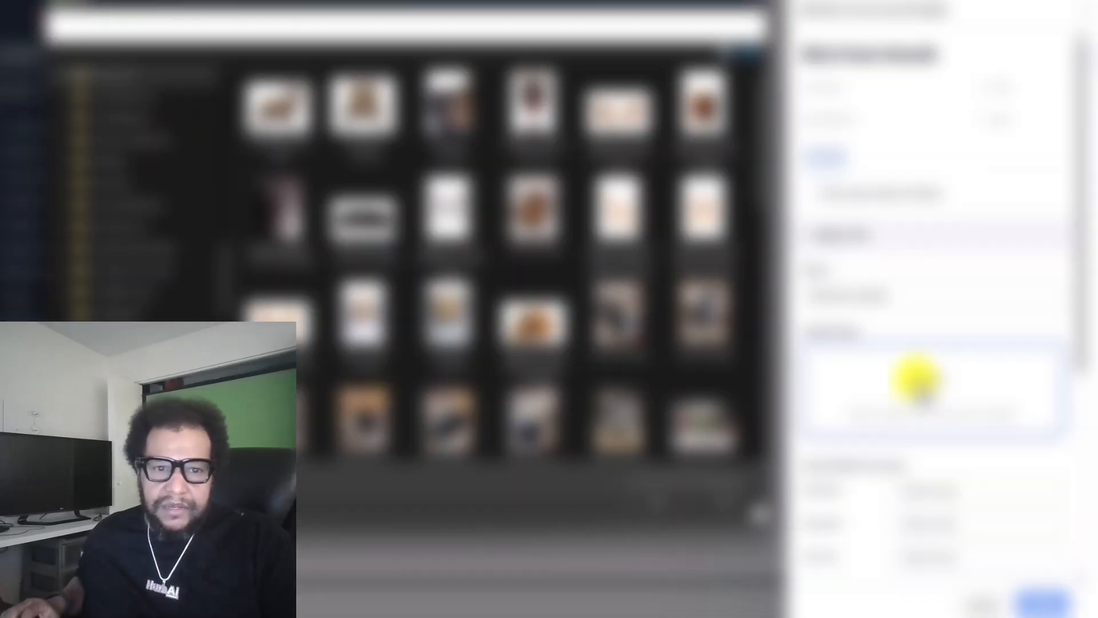
left_click(243, 29)
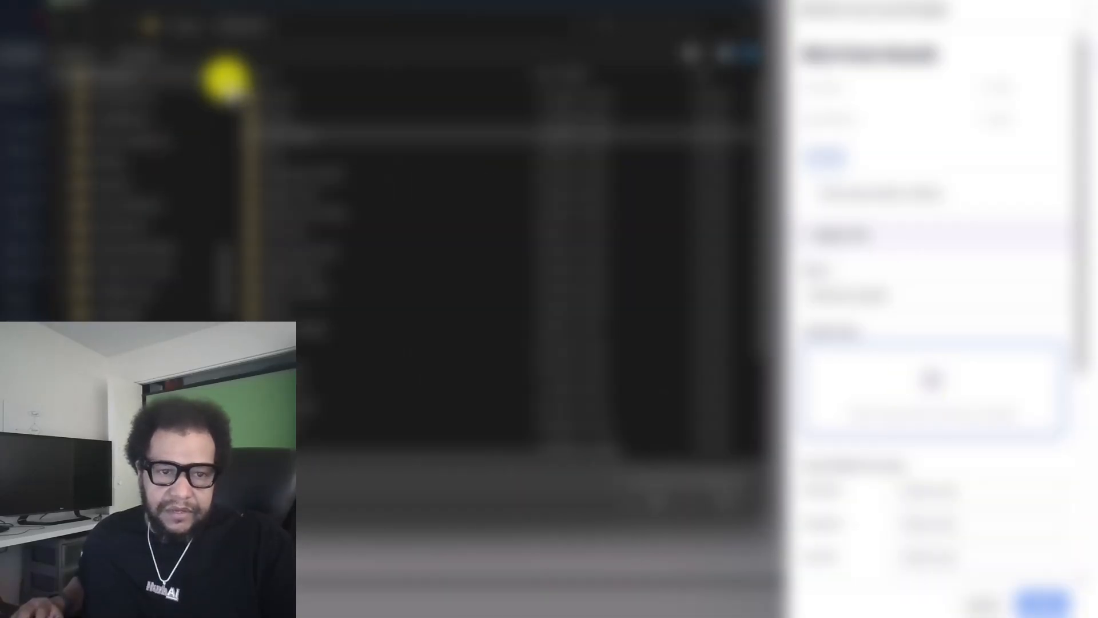
double_click(270, 98)
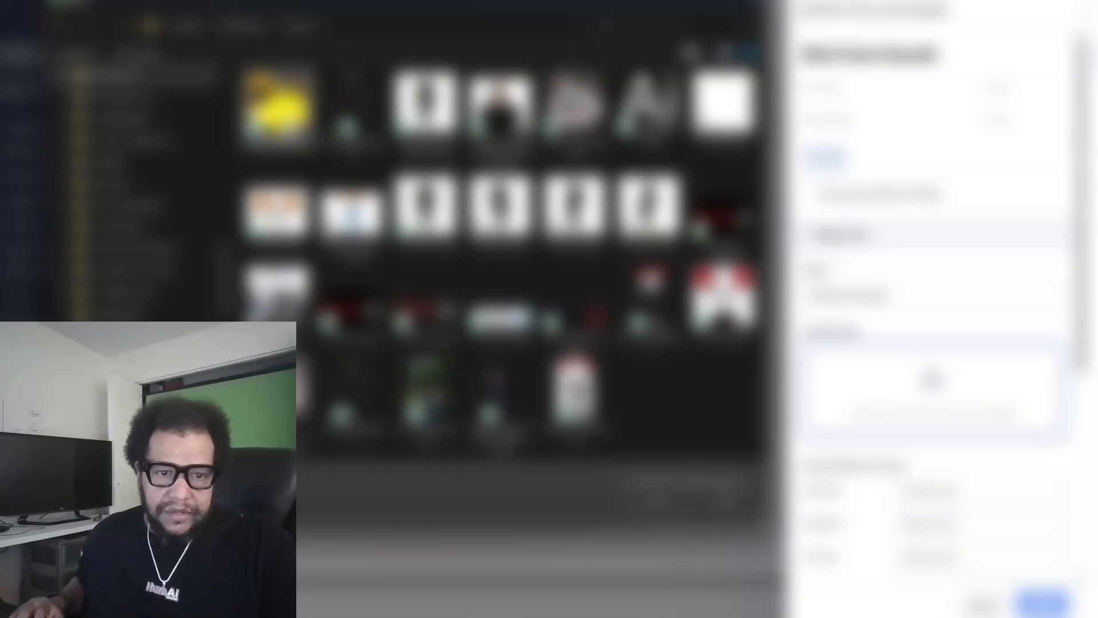
double_click(280, 117)
left_click(722, 104)
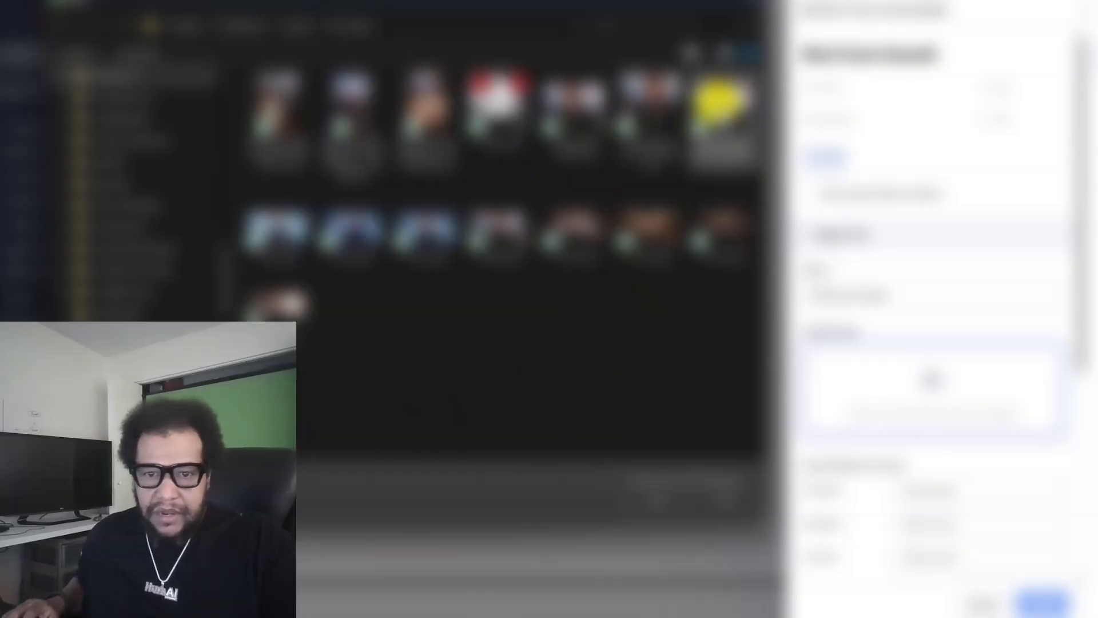
double_click(719, 103)
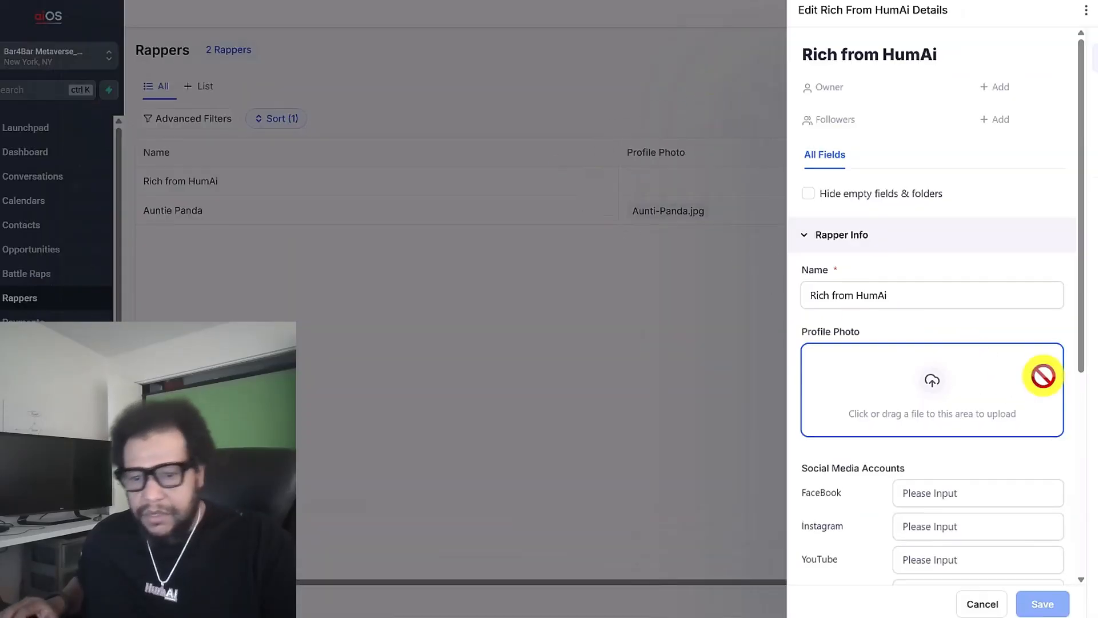
Enter the rapper's Instagram handle under Social Media Accounts, review the music platform fields, and save the record
scroll(933, 344, "down", 2)
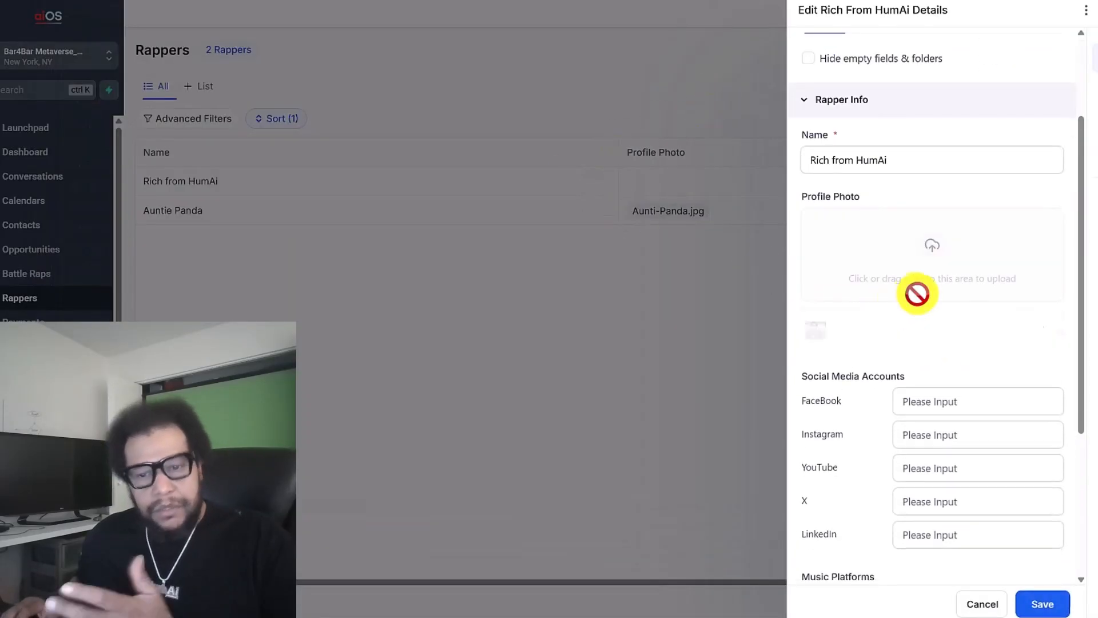
scroll(943, 349, "down", 2)
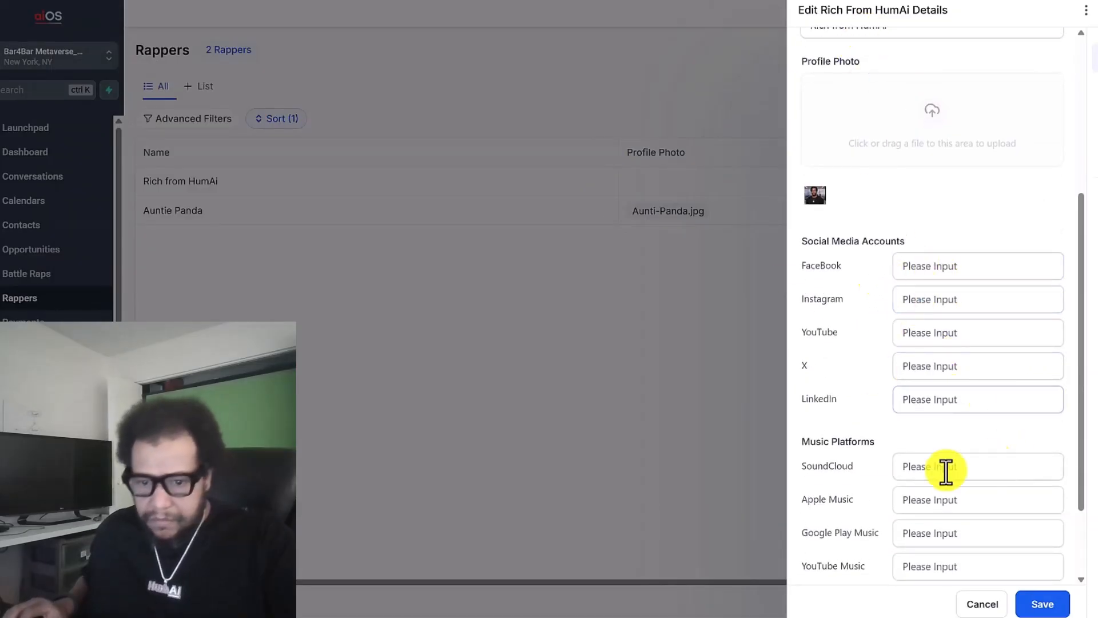
left_click(936, 303)
type("richfromhumai")
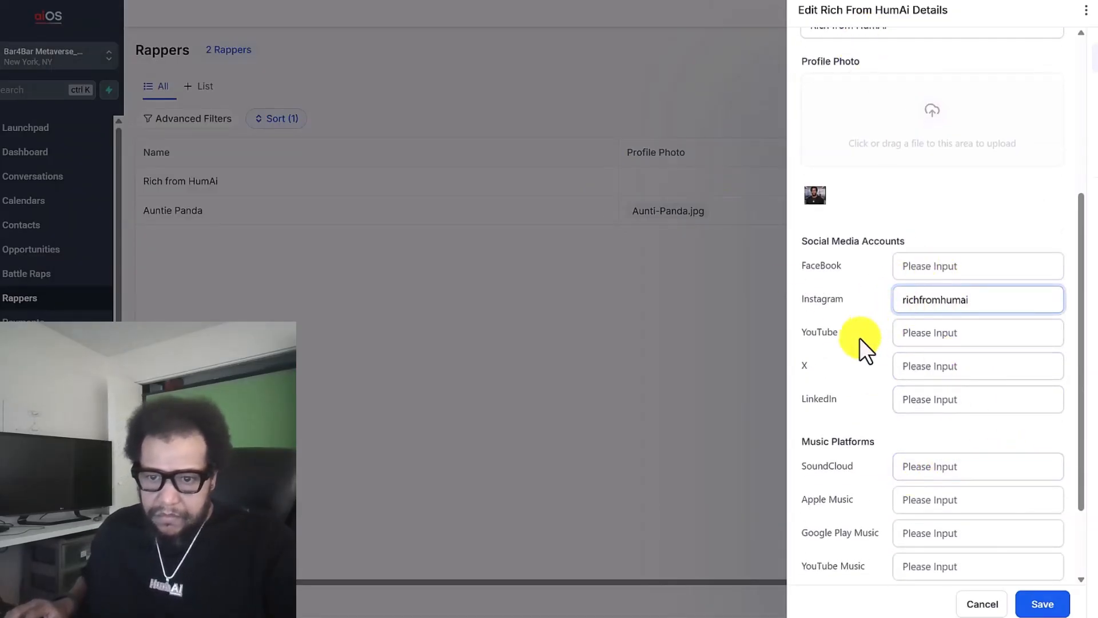
scroll(860, 338, "down", 1)
scroll(915, 401, "down", 2)
scroll(898, 434, "up", 5)
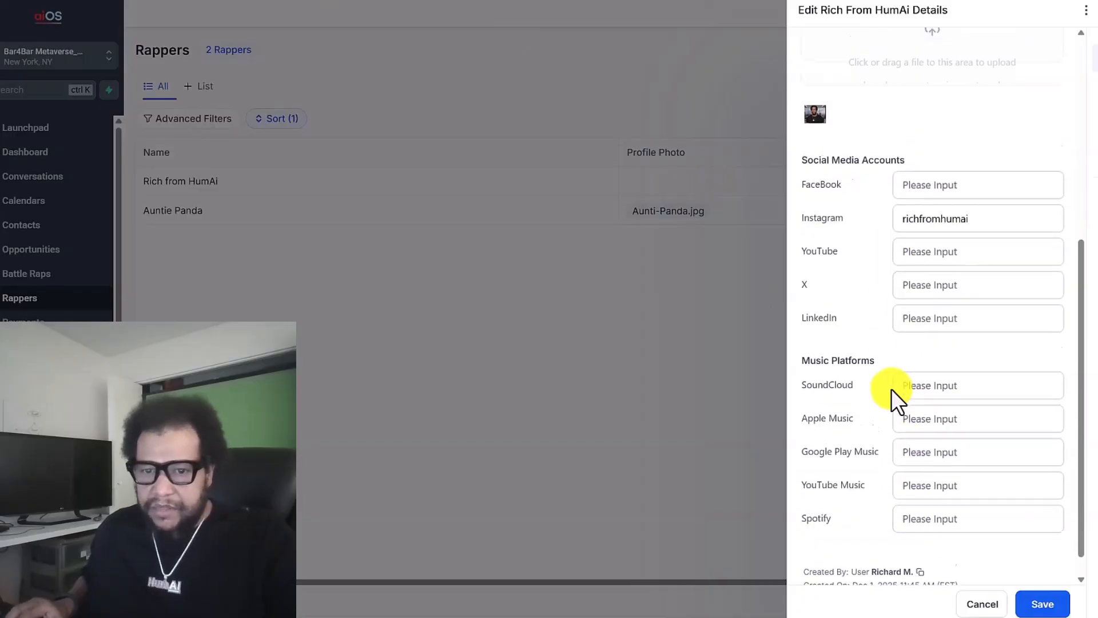
scroll(968, 252, "down", 4)
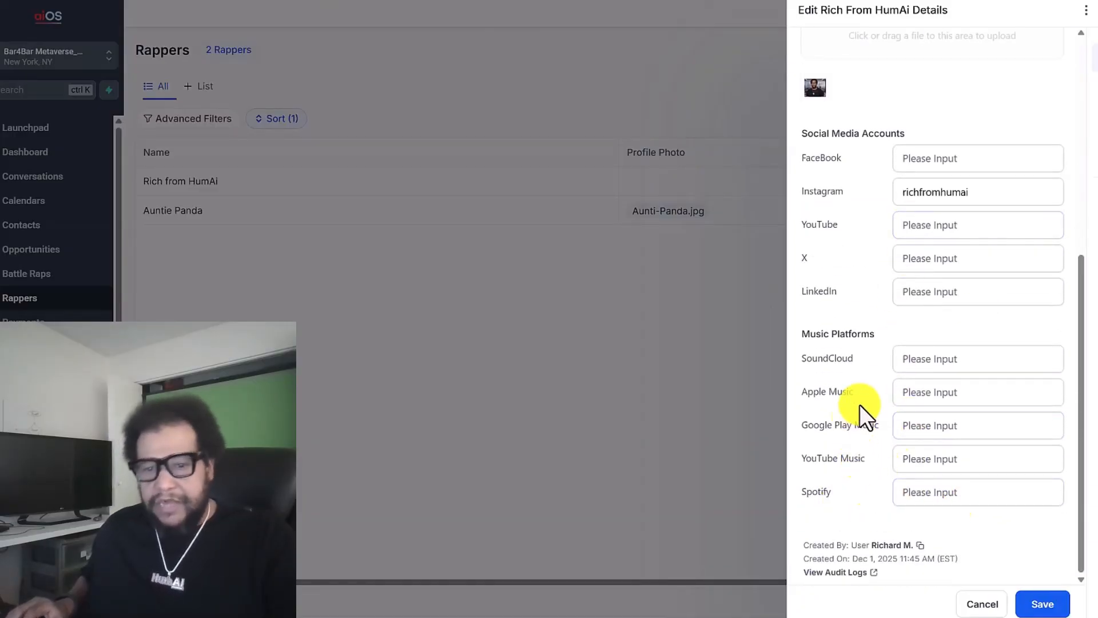
scroll(858, 303, "up", 5)
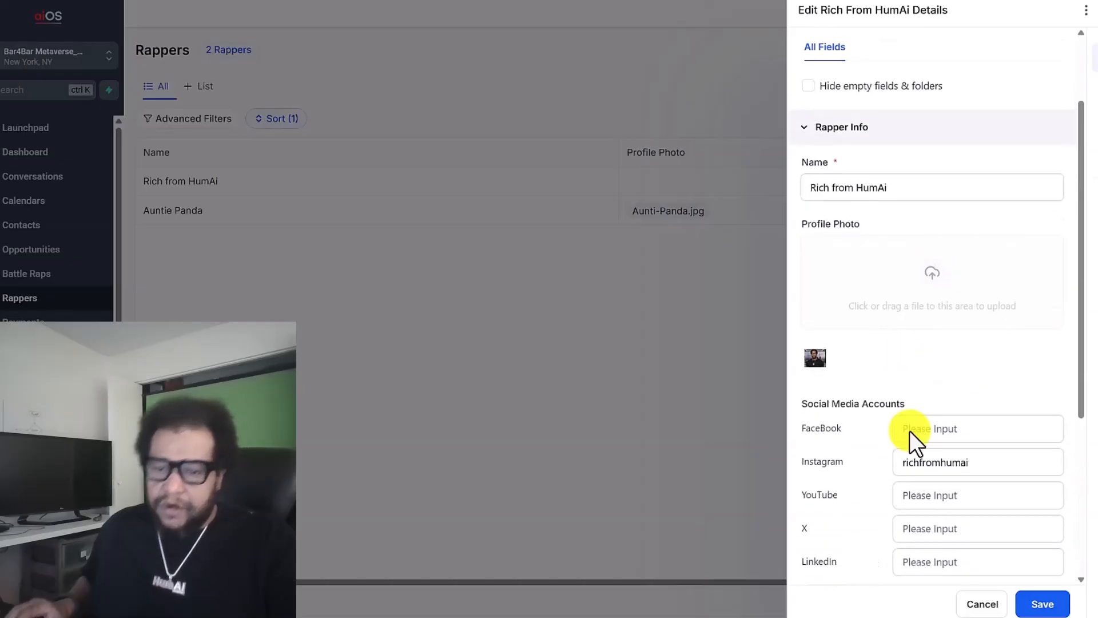
left_click(1039, 607)
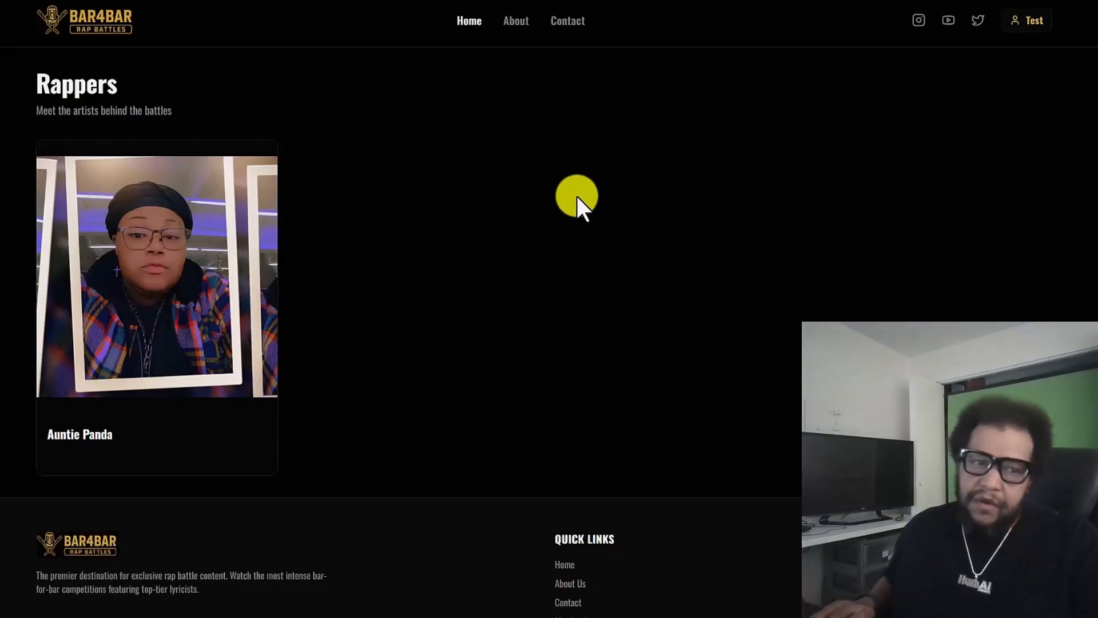
Switch to the Bar4Bar website, refresh the Rappers page and view the new rapper's profile before returning to the home page
key("F5")
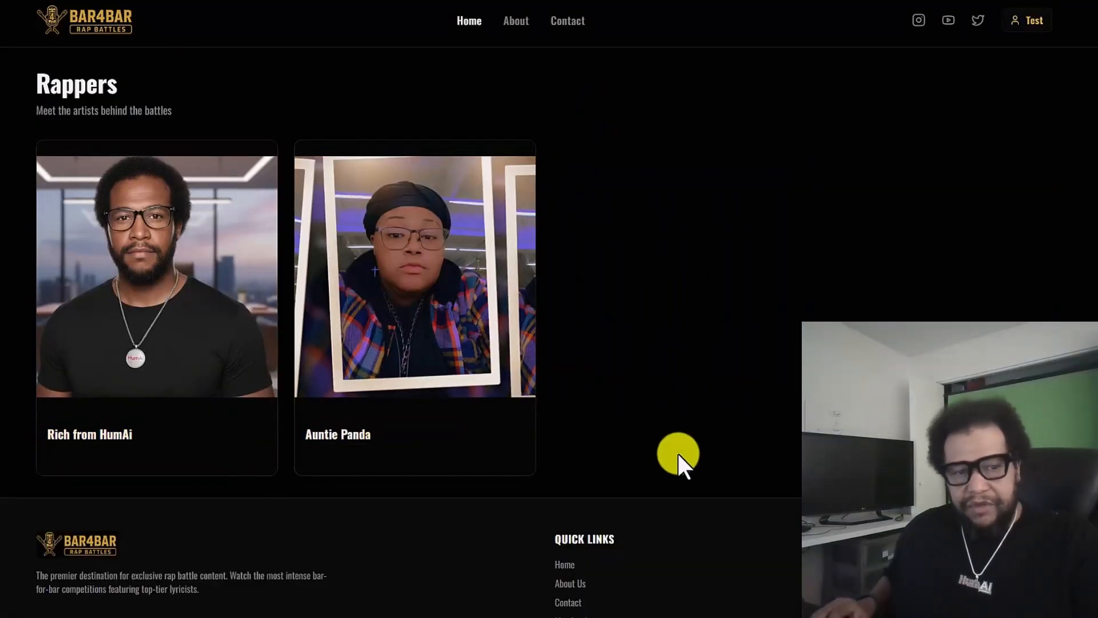
left_click(162, 290)
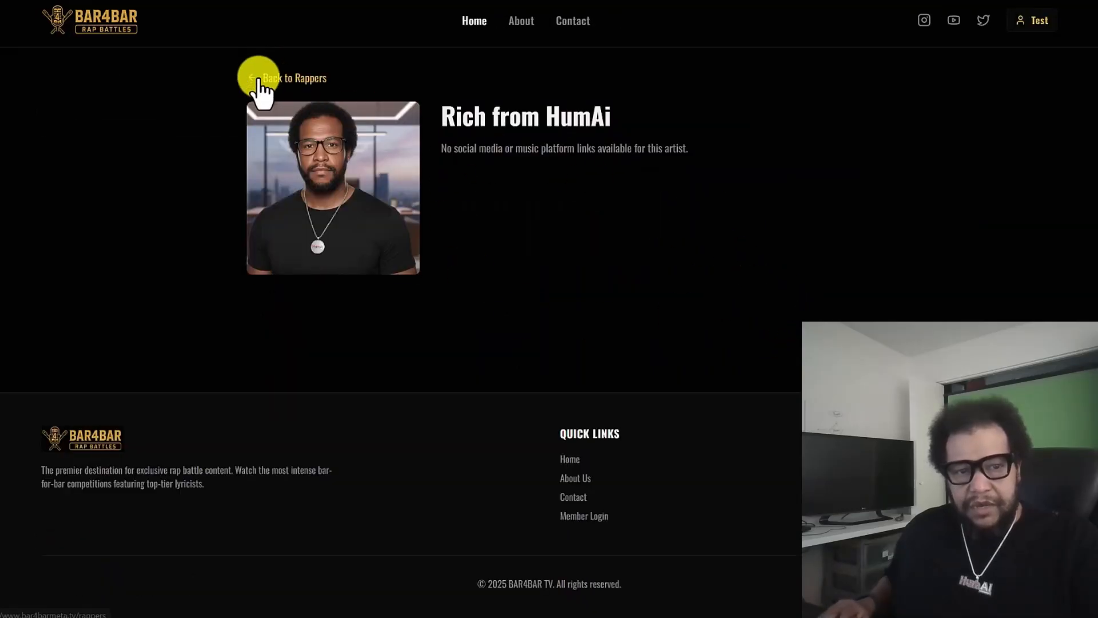
left_click(303, 79)
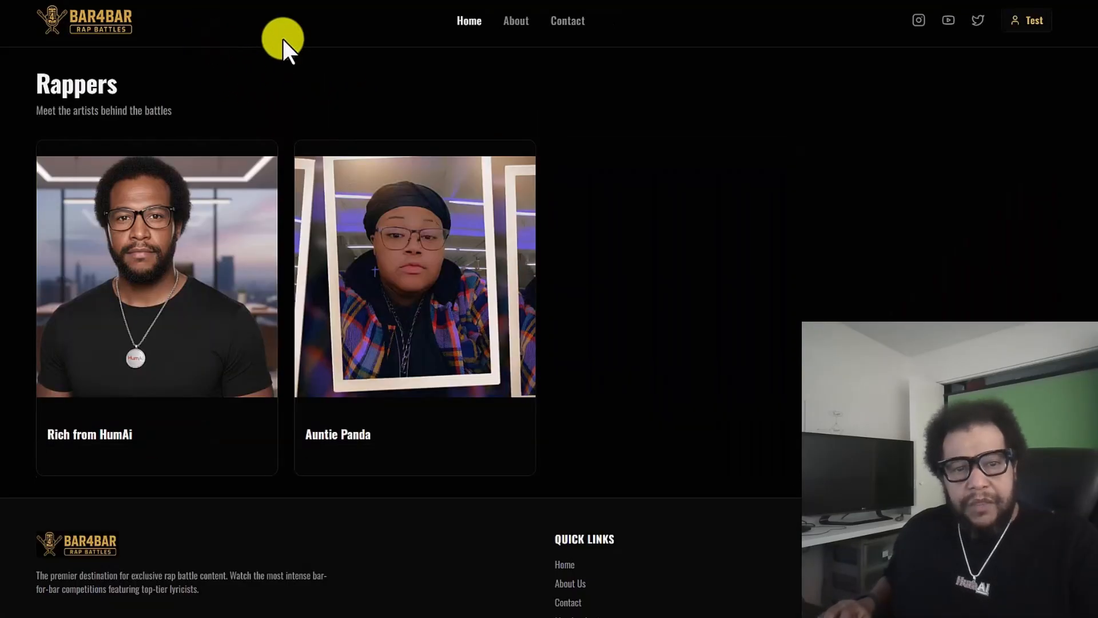
left_click(103, 25)
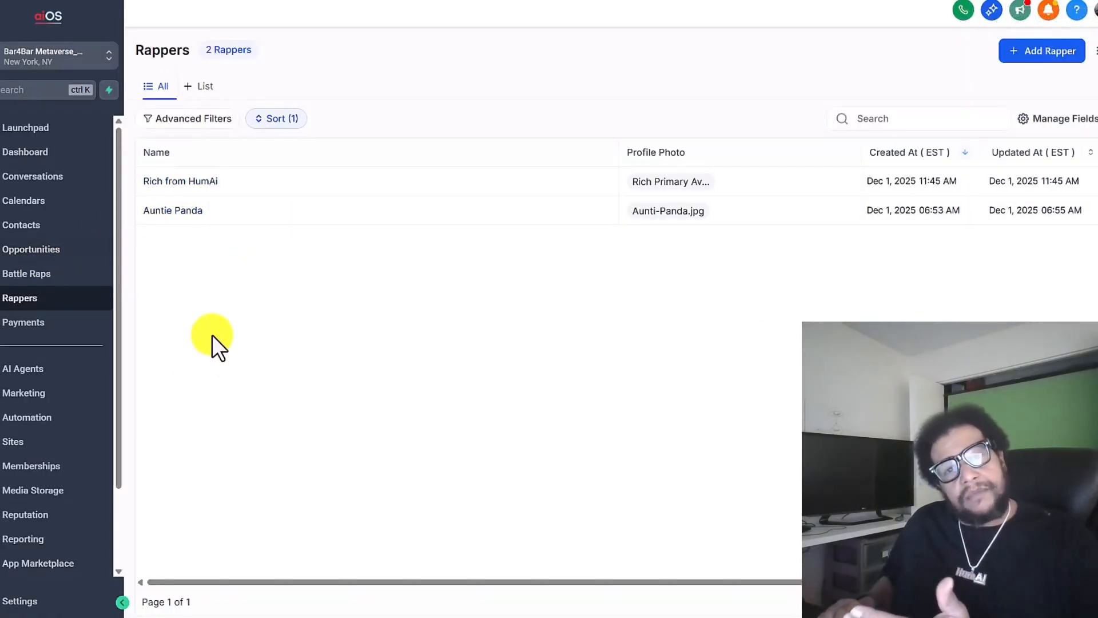
Switch to the aiOS CRM and examine the Battle Raps and Rappers custom objects in the Objects settings
left_click(43, 601)
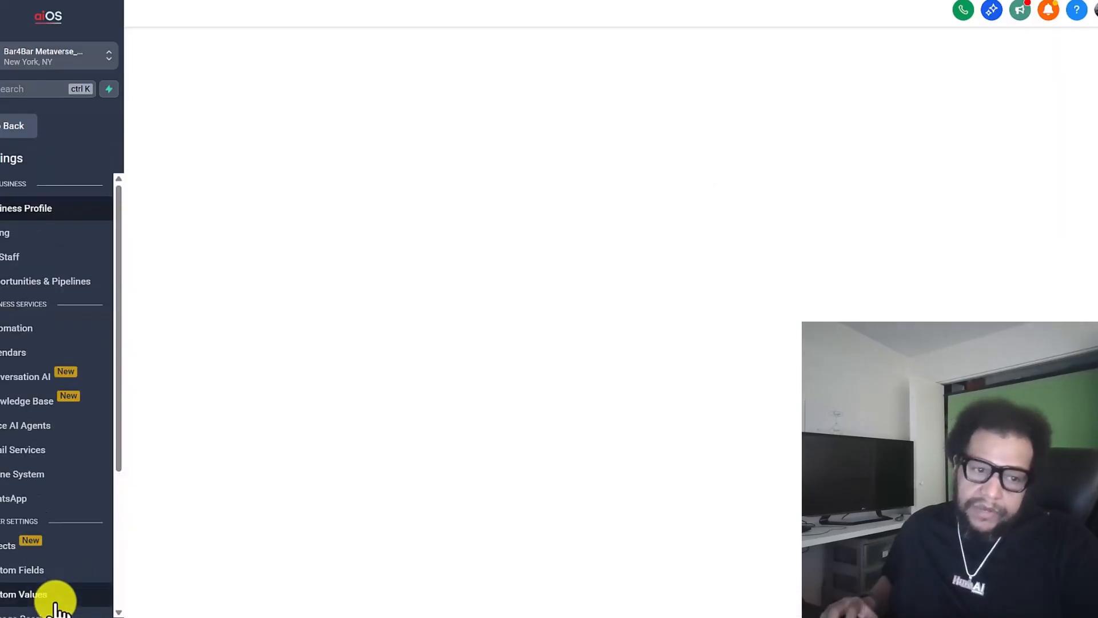
scroll(46, 474, "down", 3)
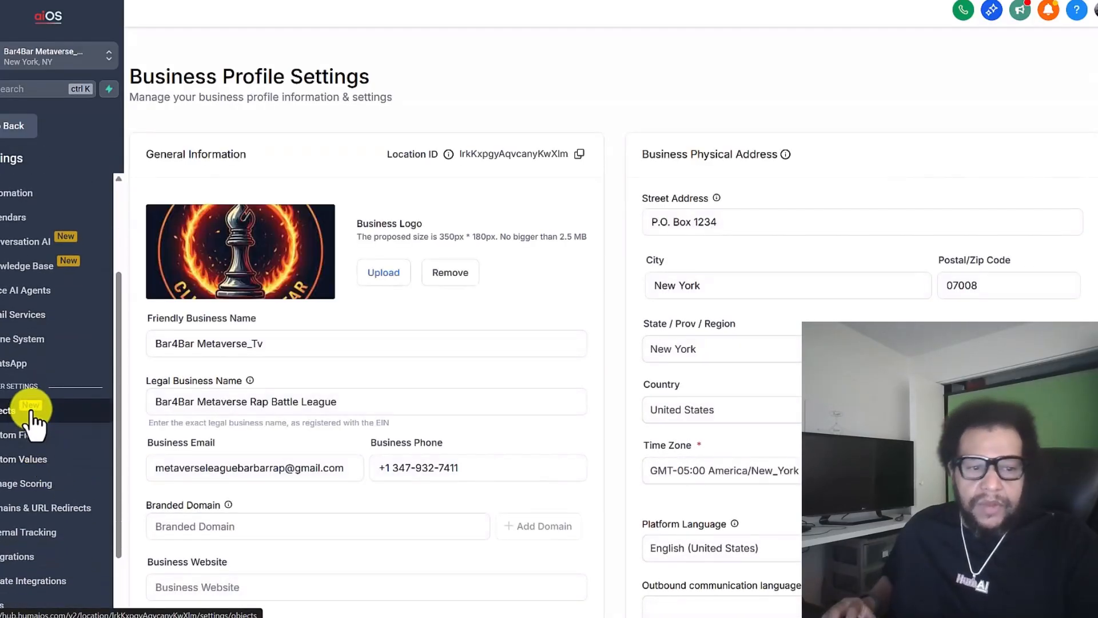
left_click(31, 411)
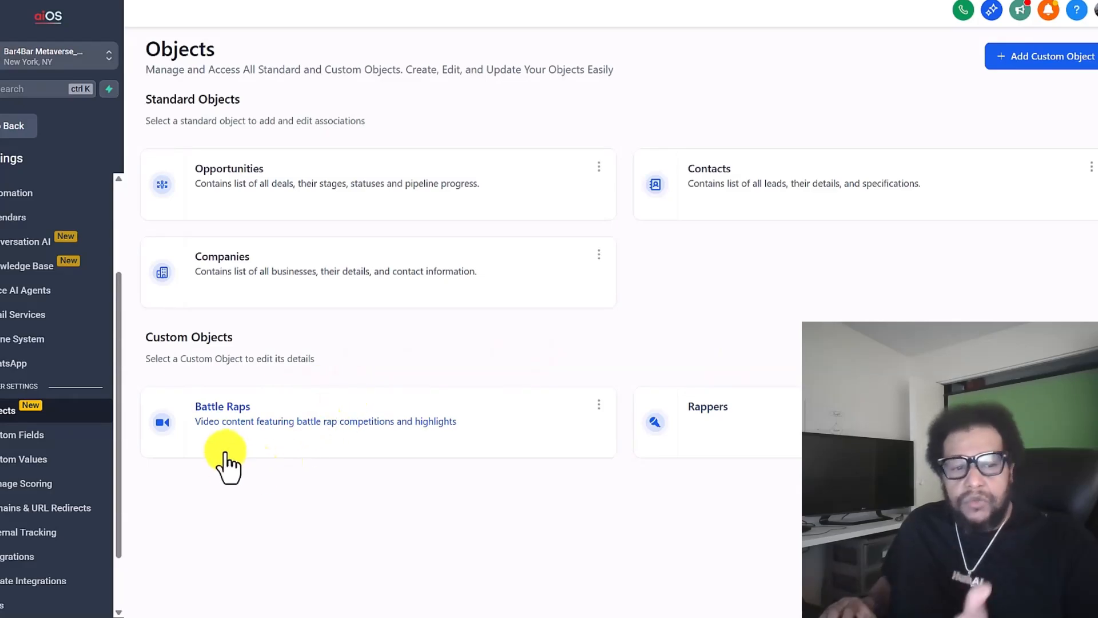
Set up a single-line custom field for the Battle Rap object in the Battle Rap Info group and discard it
left_click(45, 439)
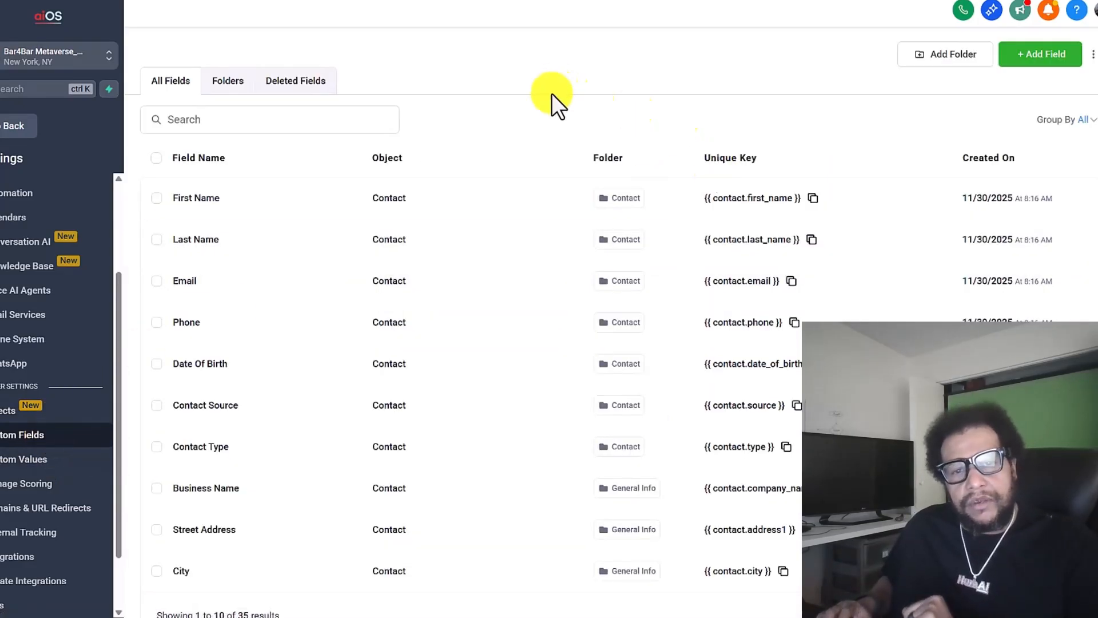
left_click(1040, 63)
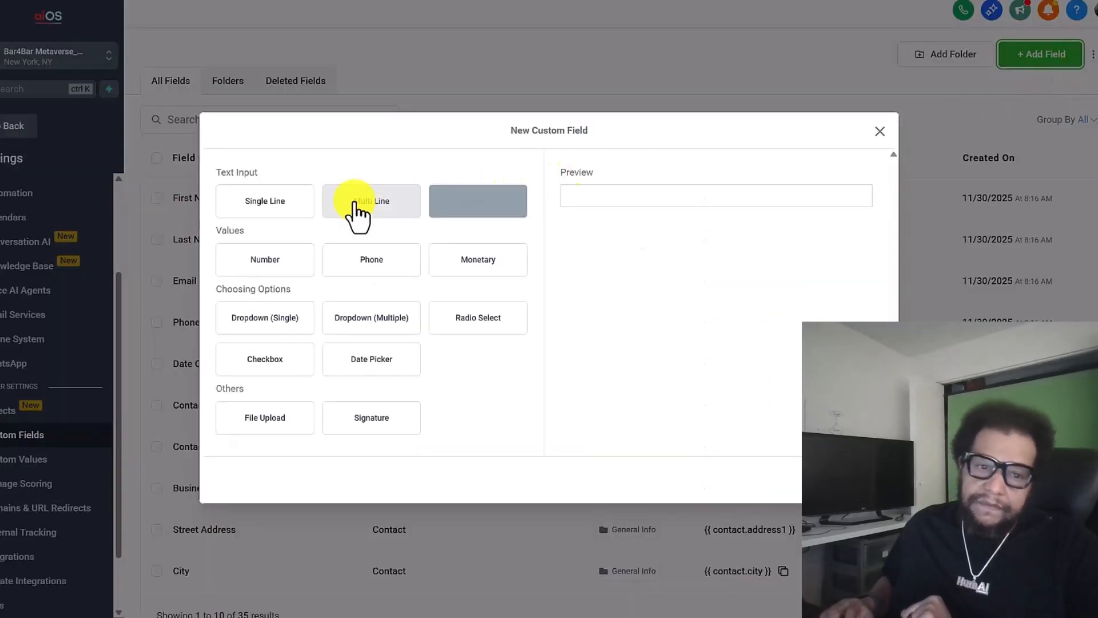
left_click(274, 226)
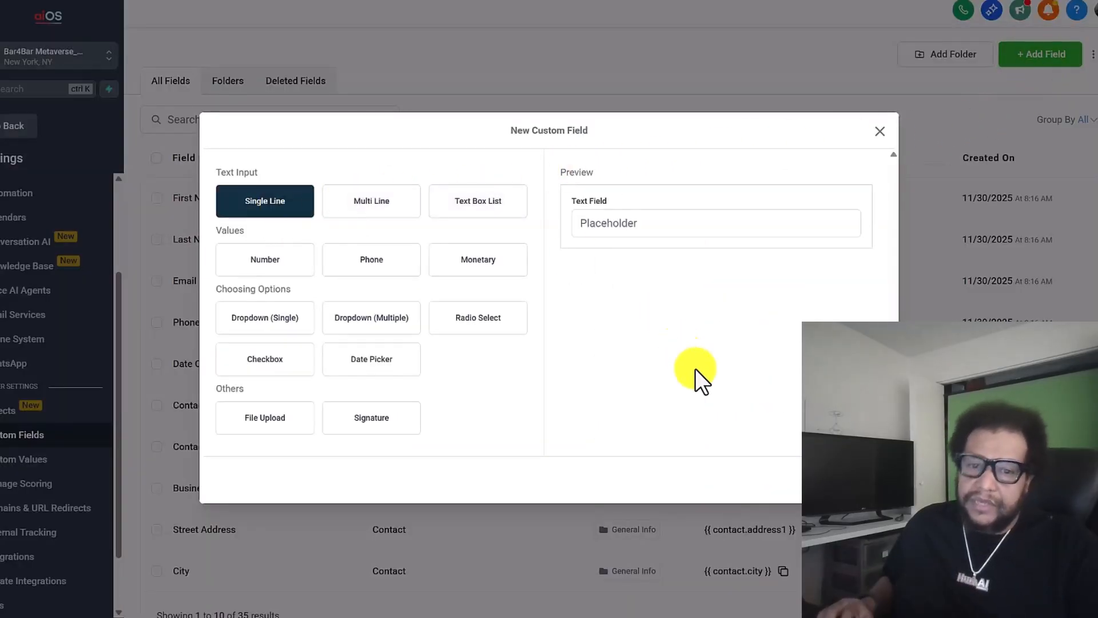
left_click(849, 480)
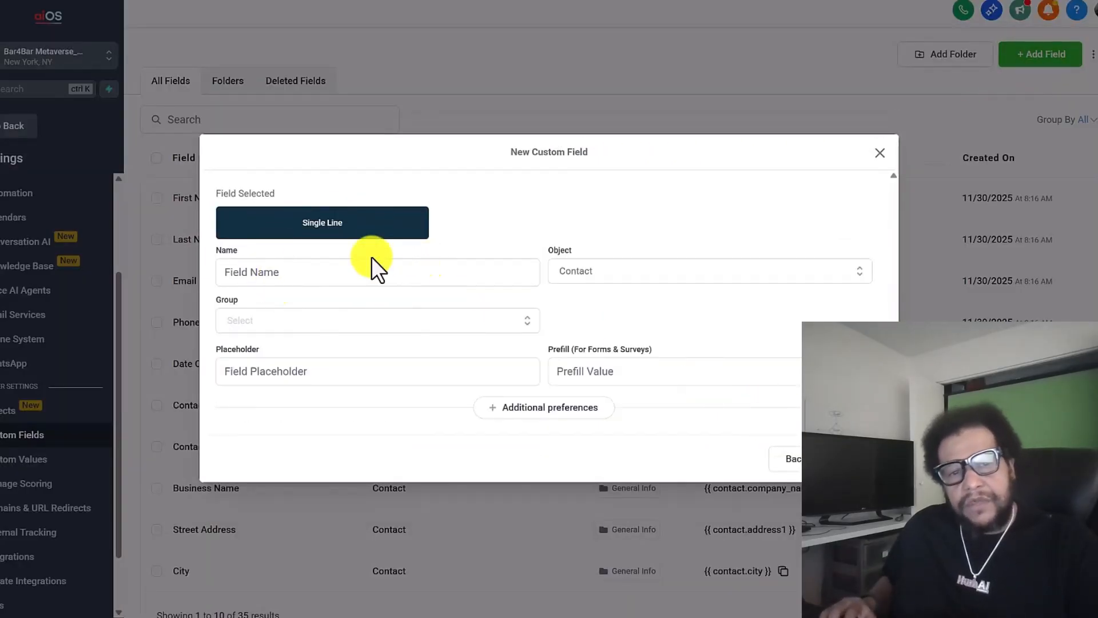
left_click(695, 272)
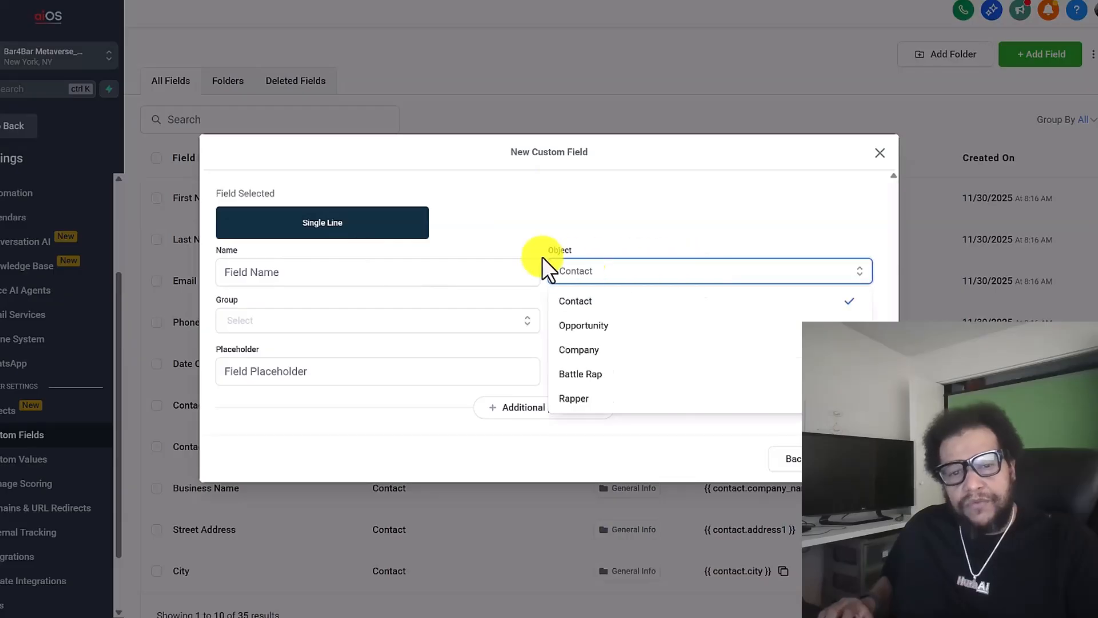
left_click(617, 374)
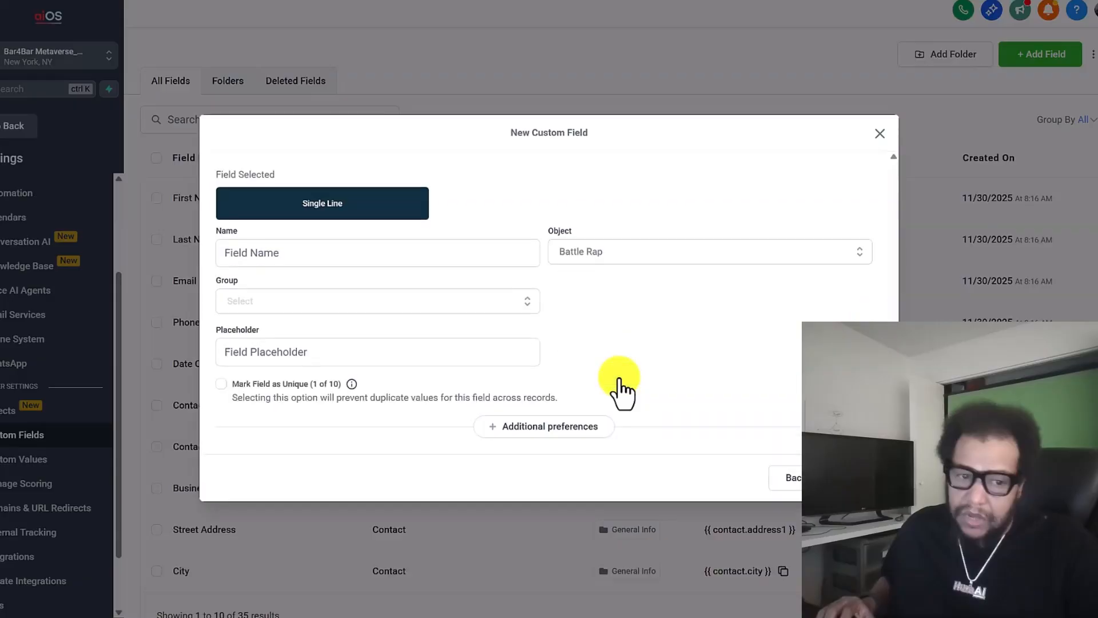
left_click(401, 303)
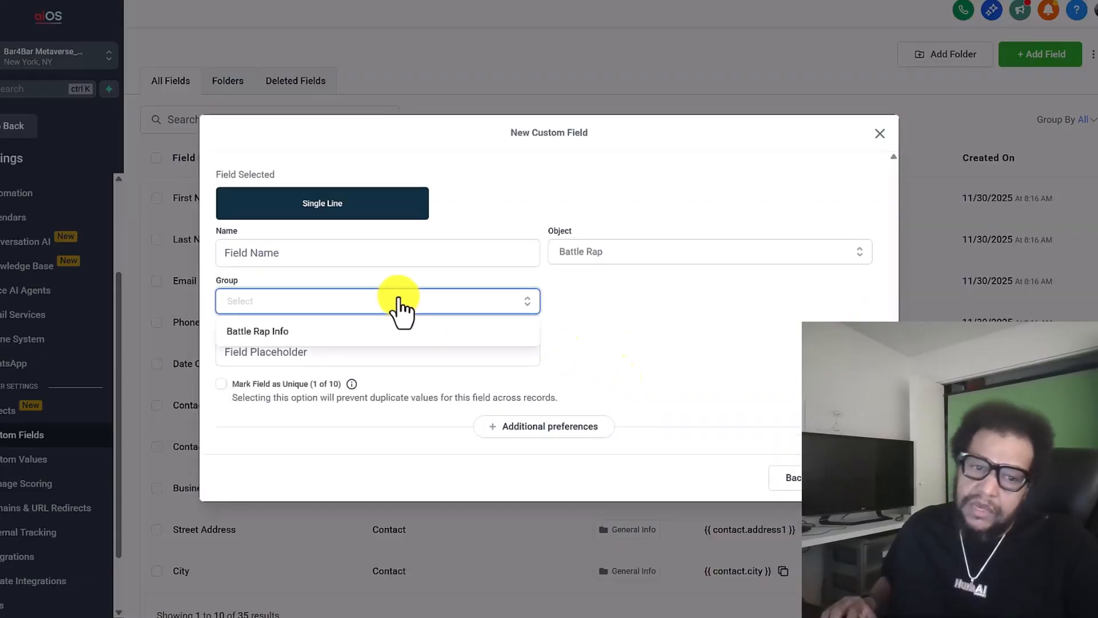
left_click(263, 329)
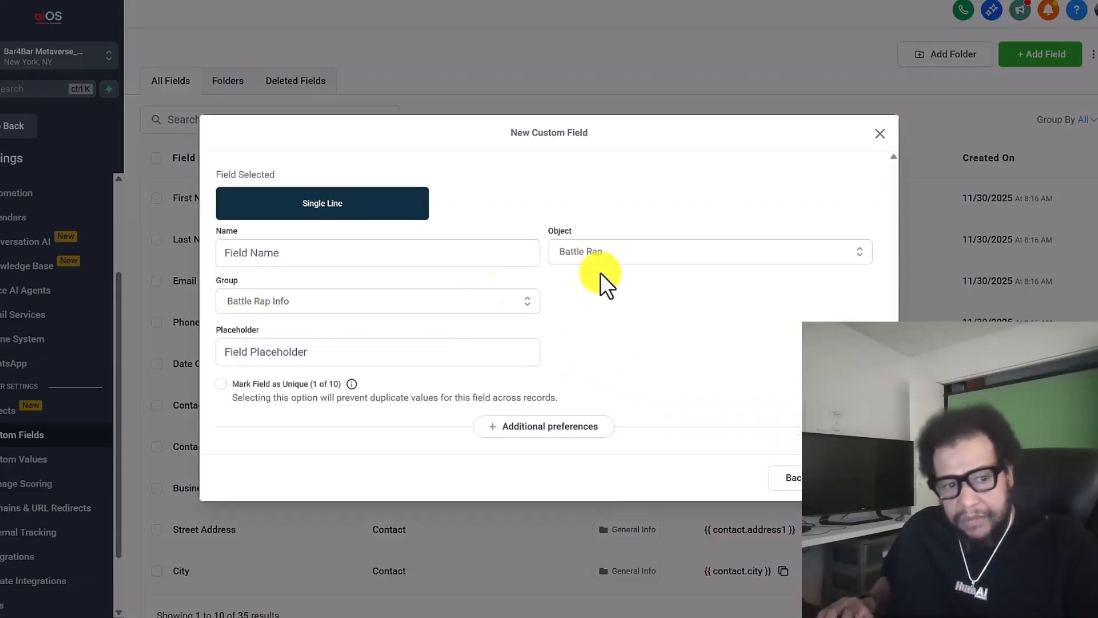
left_click(880, 133)
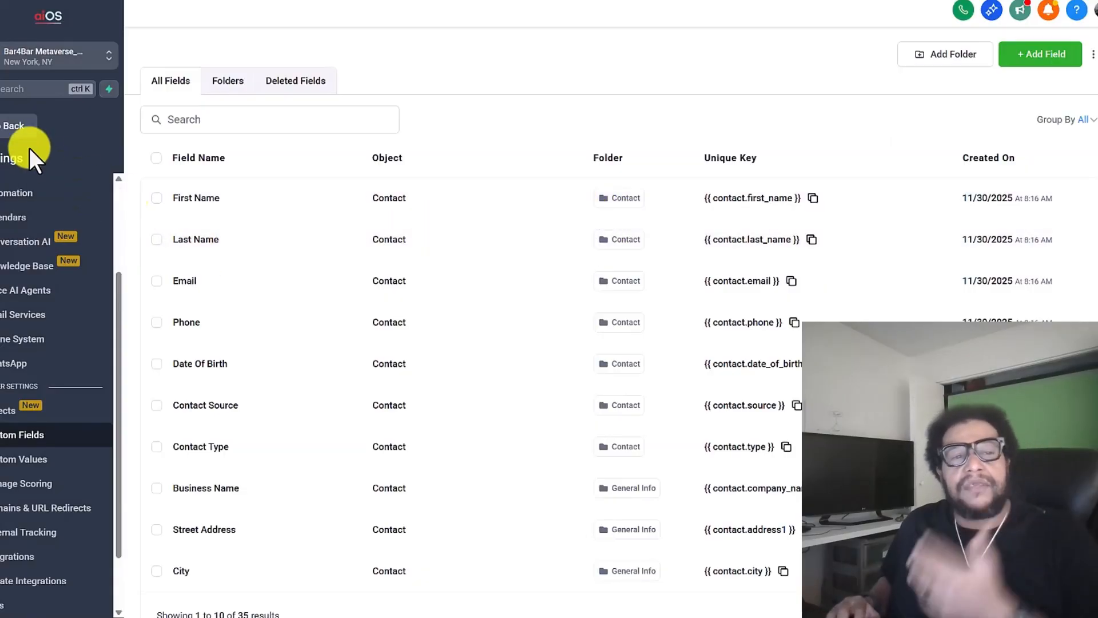
Leave the CRM settings and open the Get Object Schema by key / id reference in the HighLevel API documentation
left_click(8, 129)
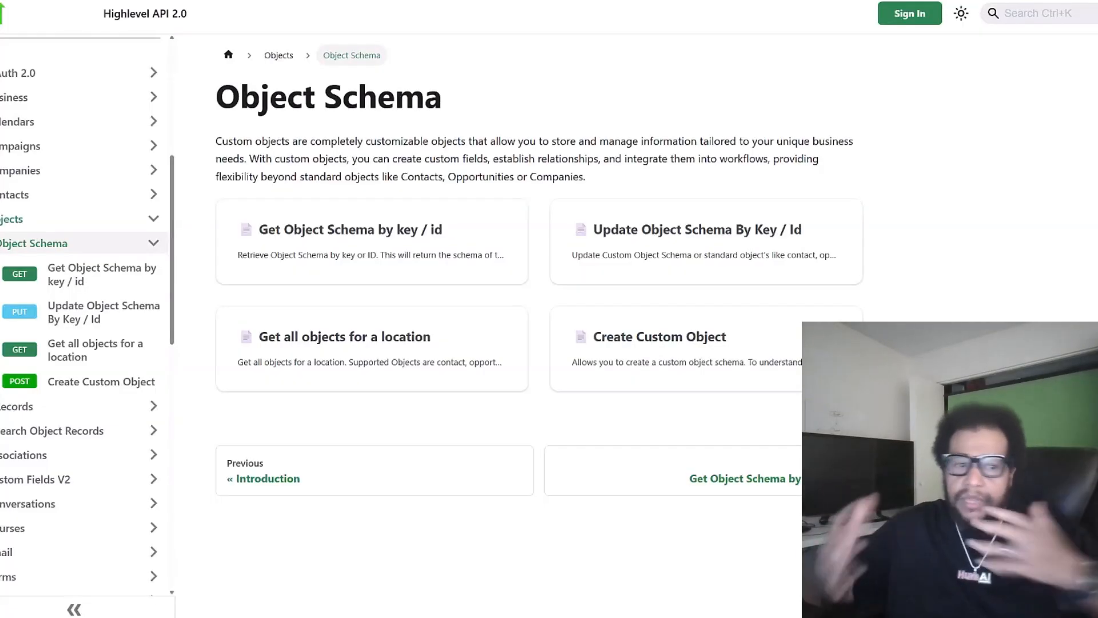
left_click(392, 238)
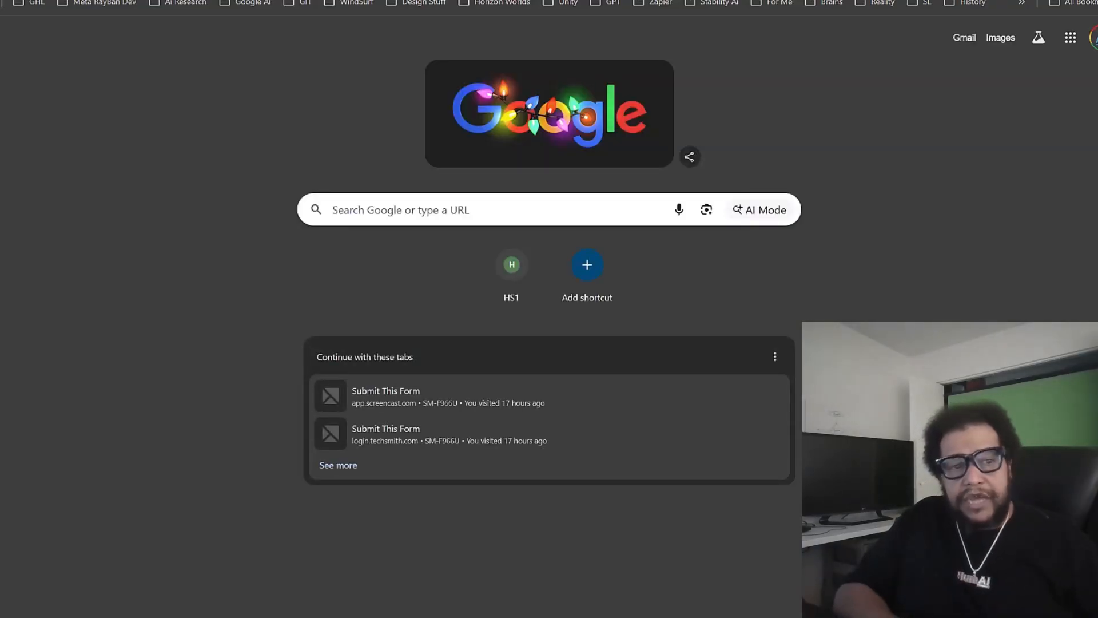
Open the humaiOS HighLevel Introduction Workshops page and examine its intro video, December sign-up and workshop series sections
type("workshop")
key("Return")
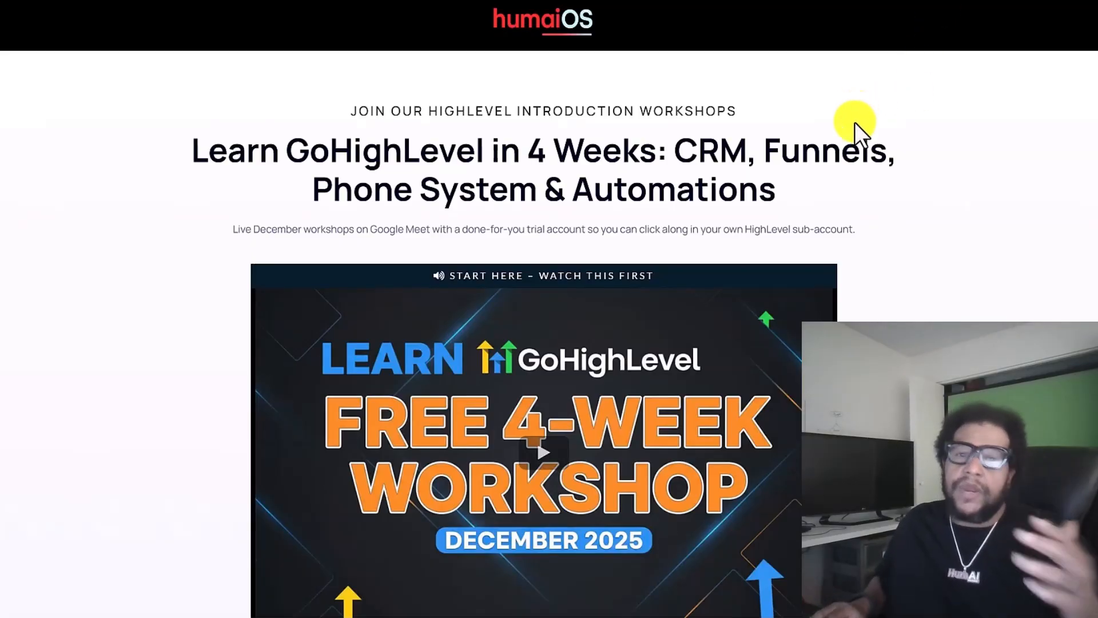
scroll(854, 123, "down", 10)
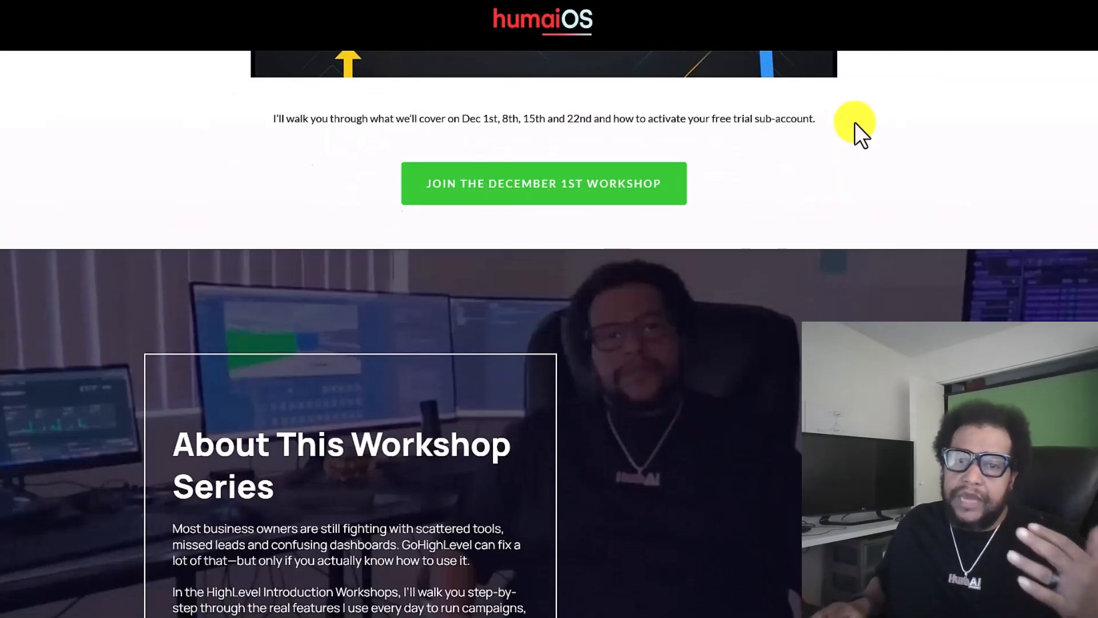
scroll(854, 122, "down", 2)
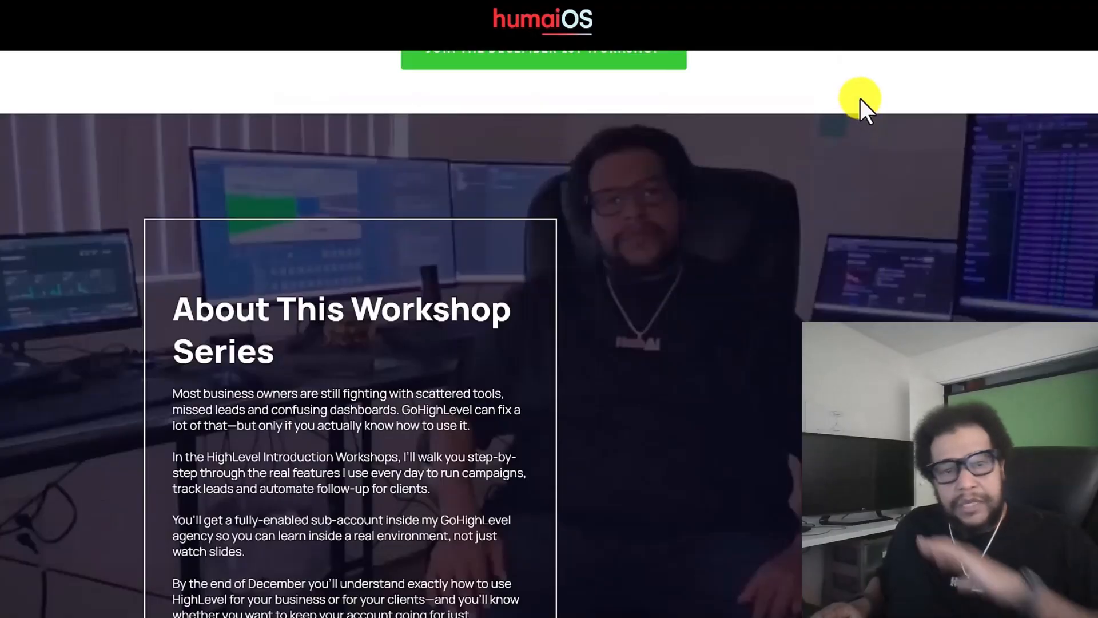
scroll(861, 99, "up", 12)
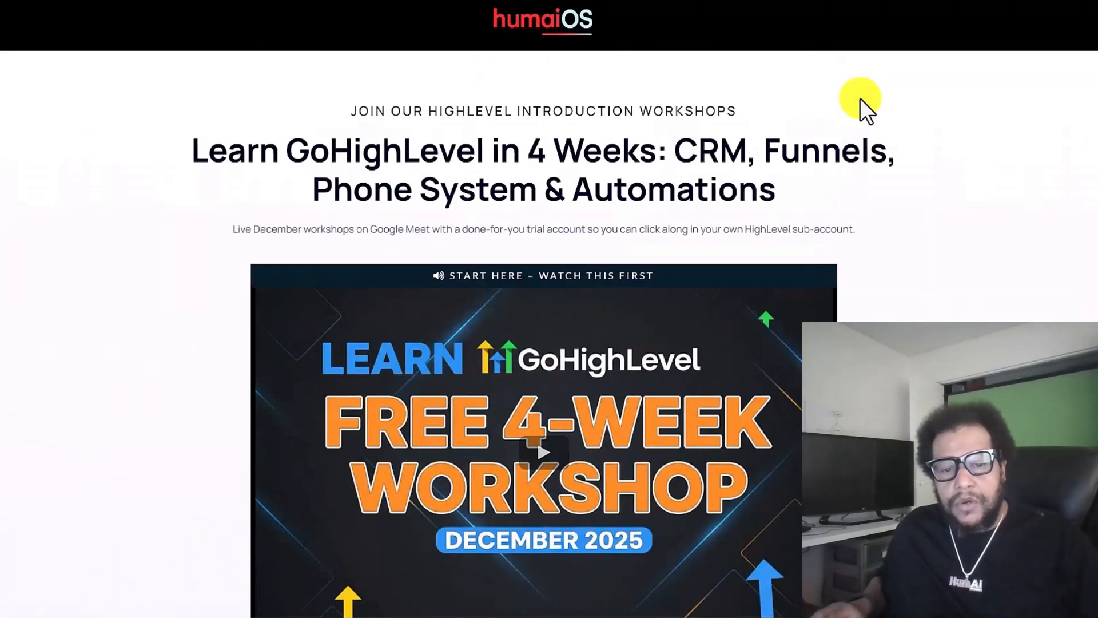
scroll(860, 99, "down", 5)
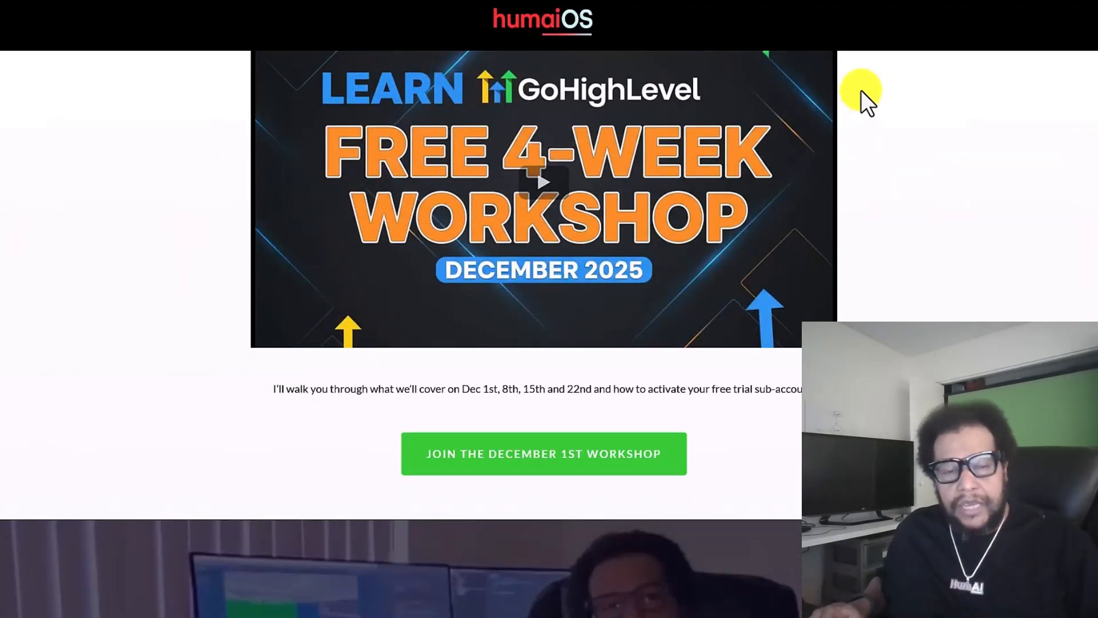